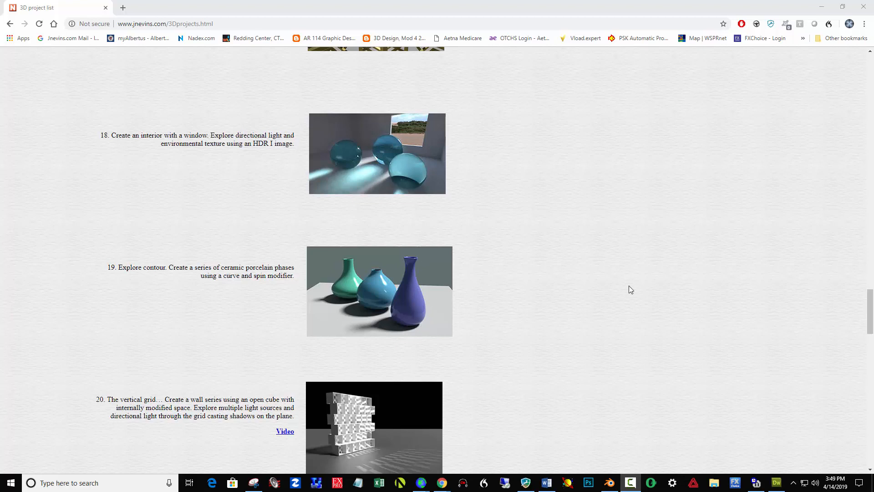
- Switch from the browser to Blender and delete the default cube
click(821, 6)
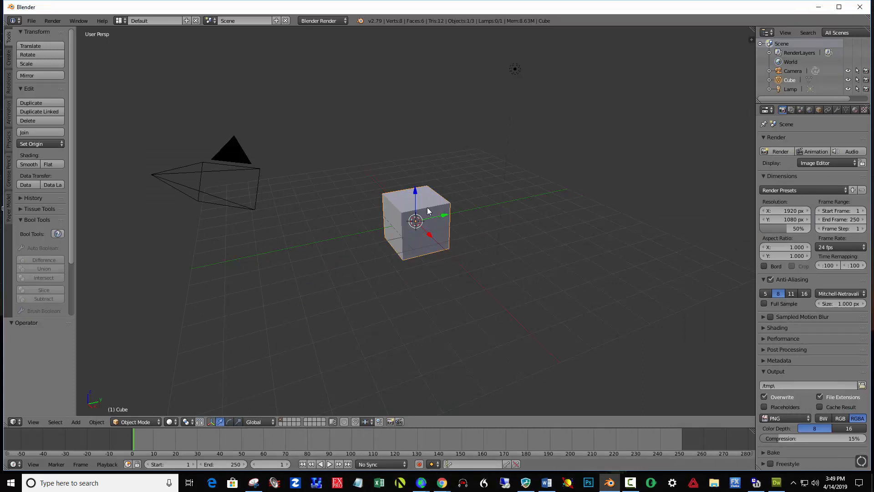
key(x)
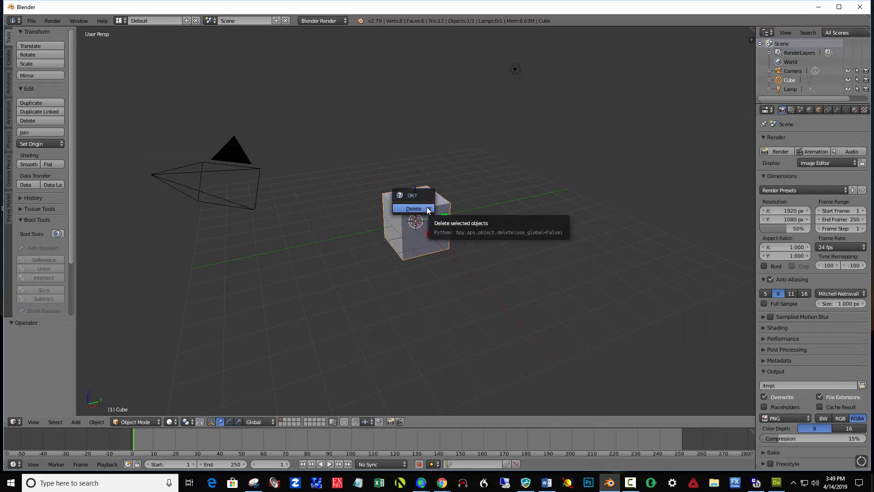
click(428, 209)
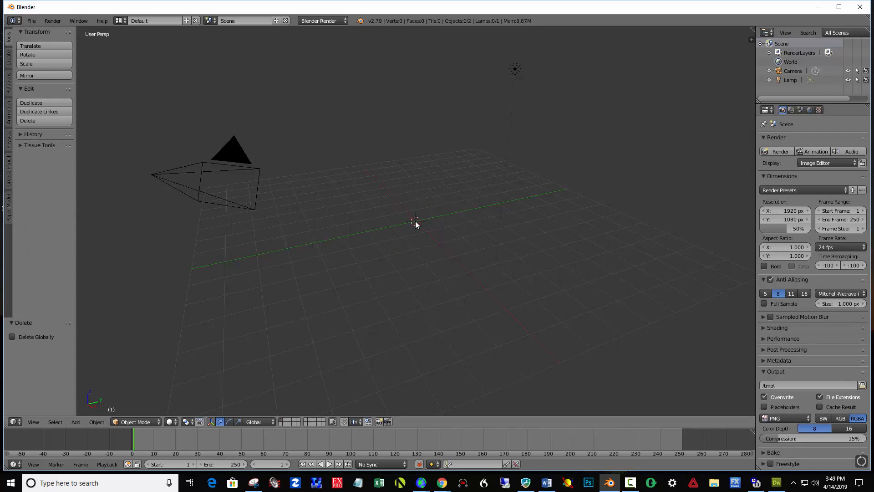
- Add a Bezier curve at the scene origin
key(shift+a)
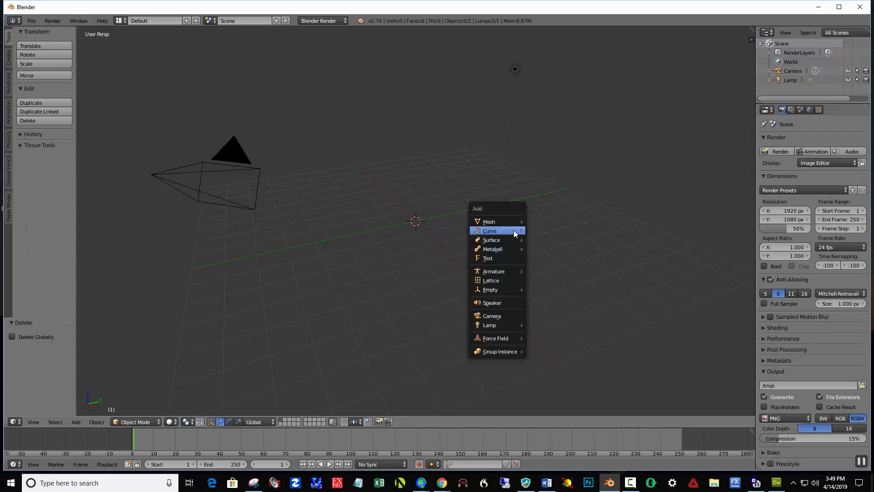
mouse_move(513, 230)
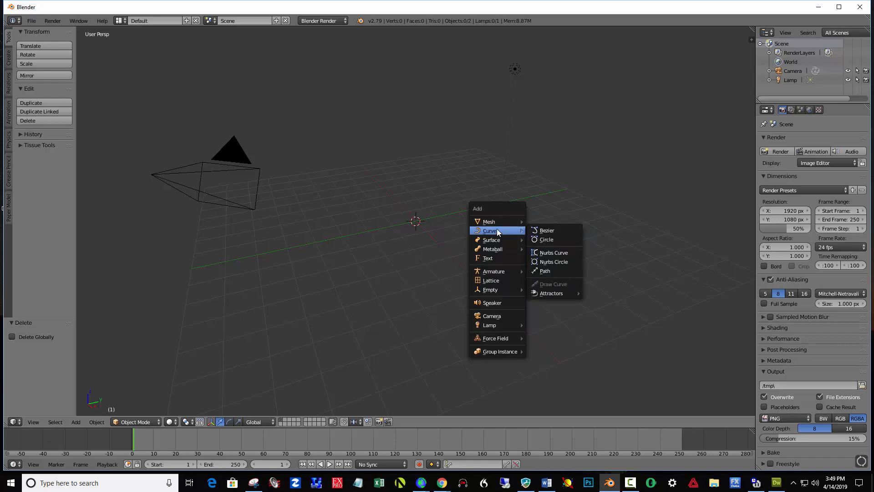
click(538, 231)
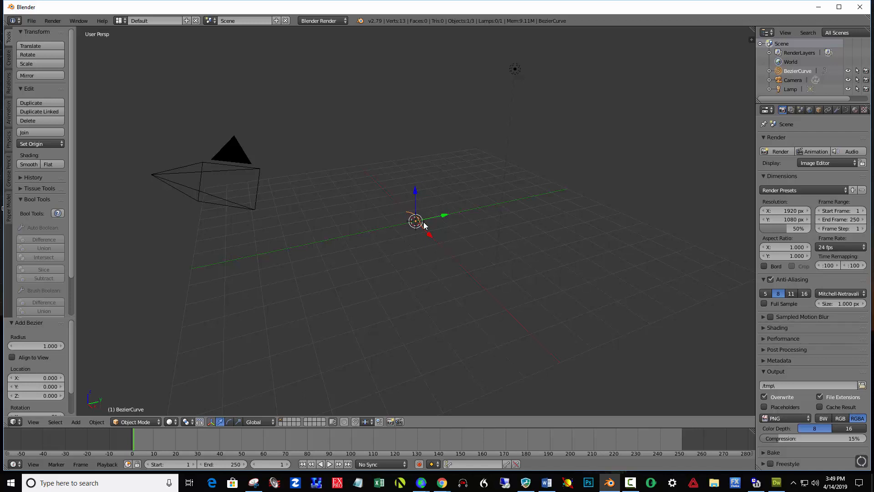
scroll(453, 252, up, 4)
scroll(452, 252, up, 1)
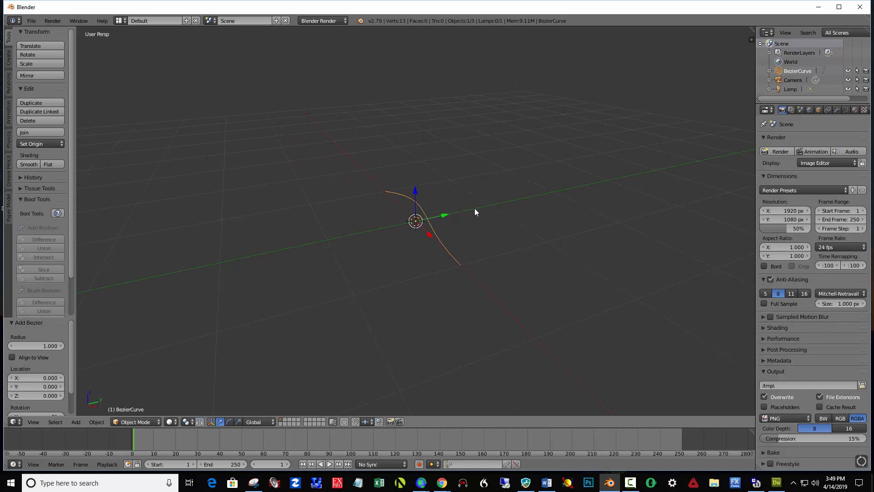
- Rotate the Bezier curve 90° about the global Y axis
key(r)
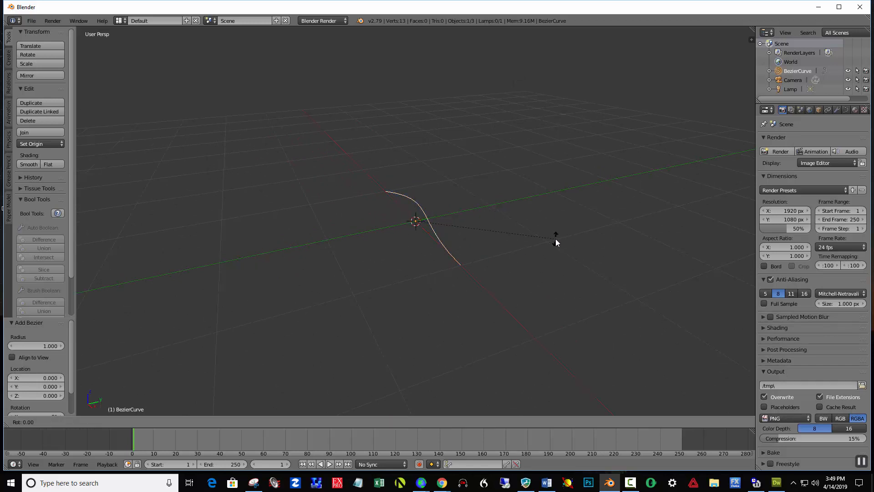
text(y90)
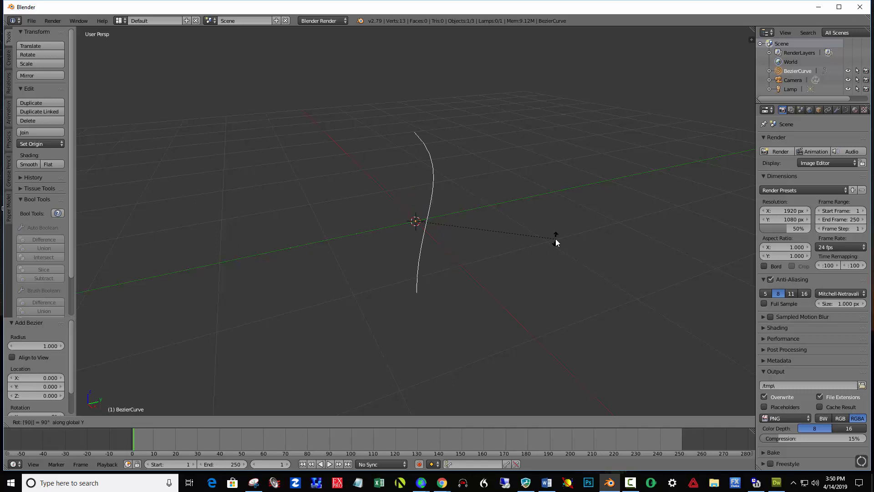
key(Return)
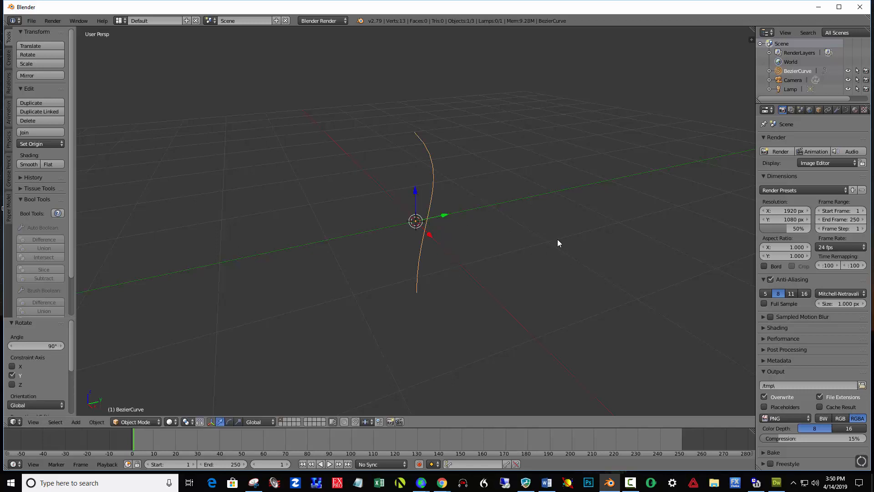
- In Edit Mode and right orthographic view, move the curve's upper control point about 0.55 along Y and -0.03 along Z
key(KP_3)
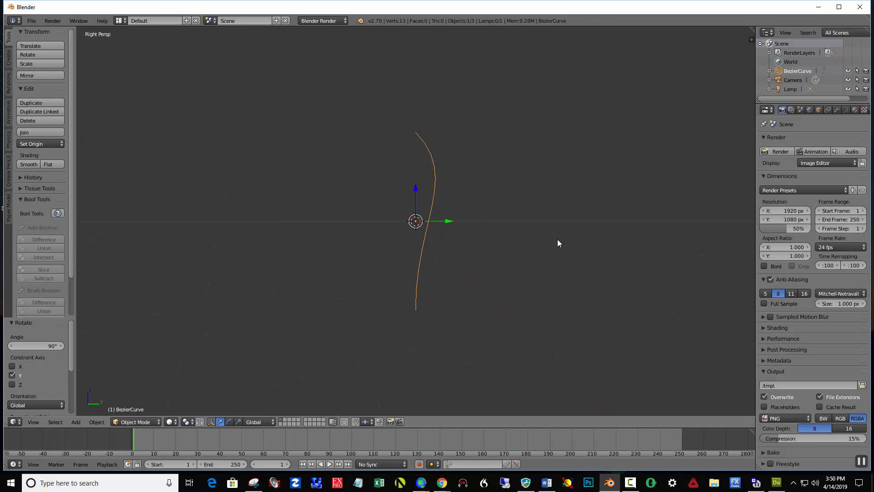
key(KP_5)
key(Tab)
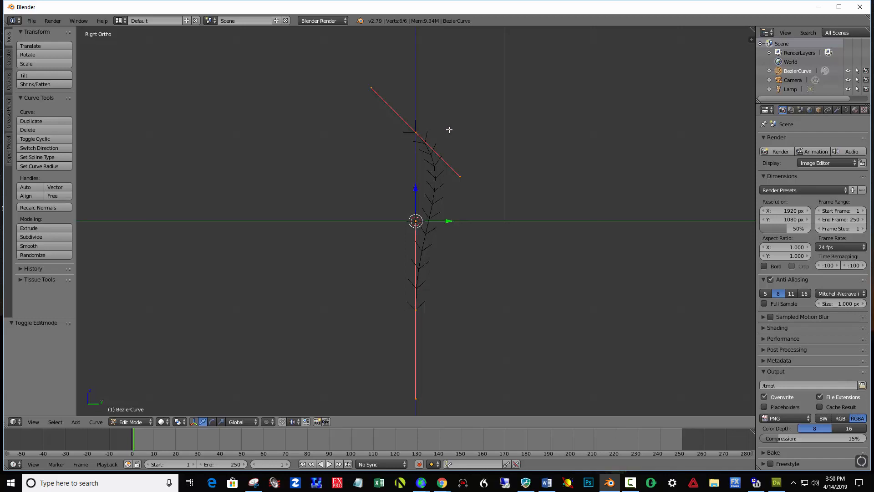
right_click(415, 132)
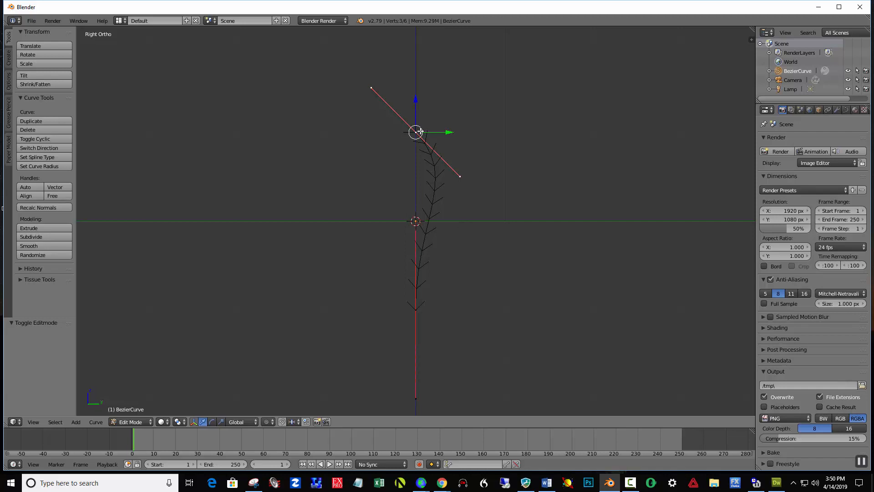
key(g)
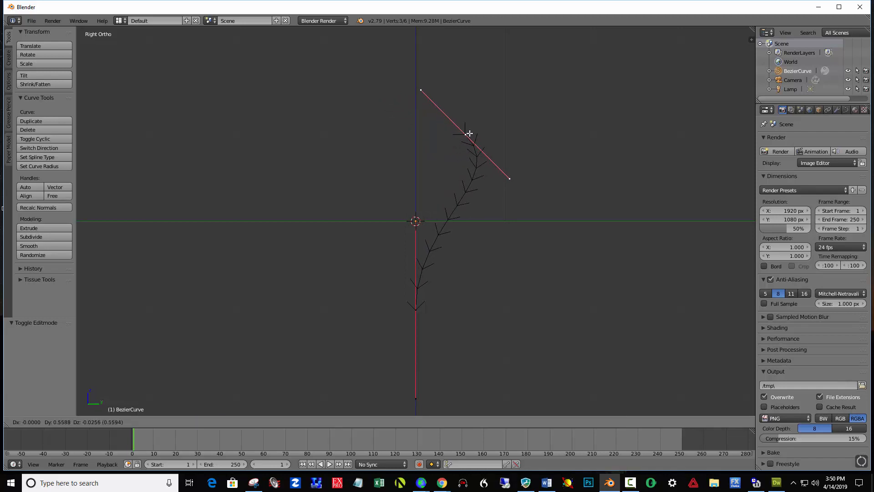
click(468, 134)
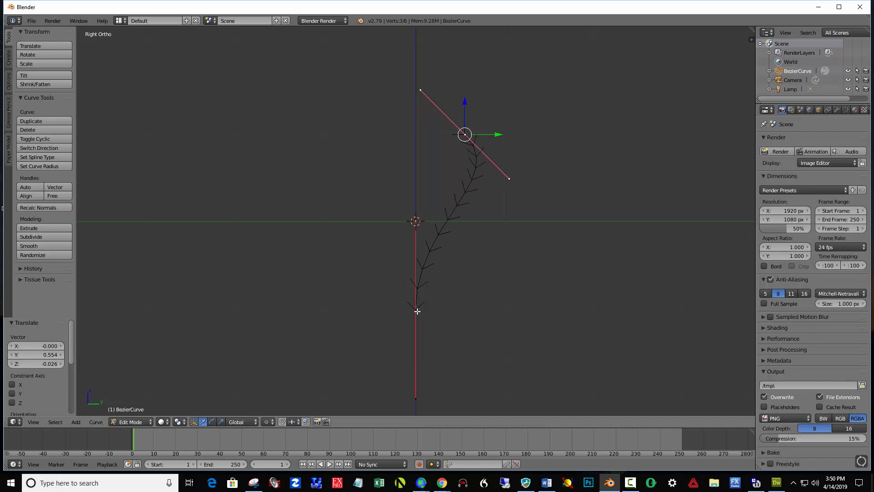
- Move the lower control point's bottom handle about -0.88 along Y and 1.06 along Z to round the base
right_click(416, 399)
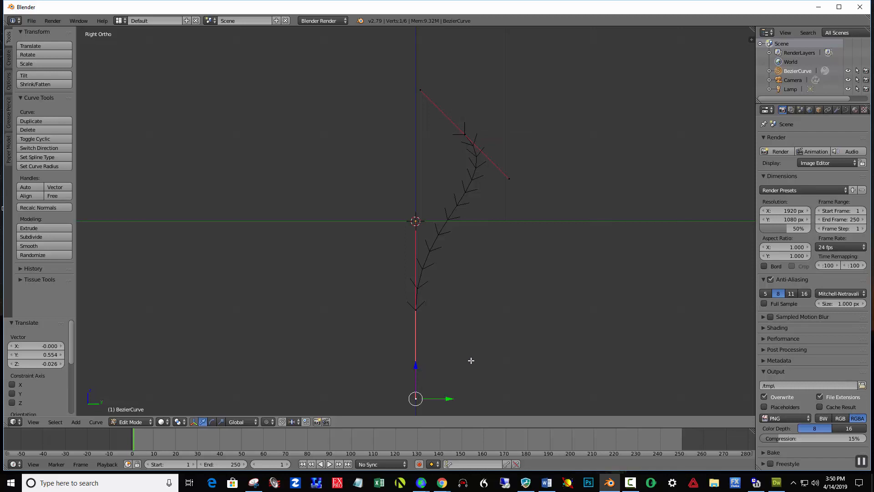
key(g)
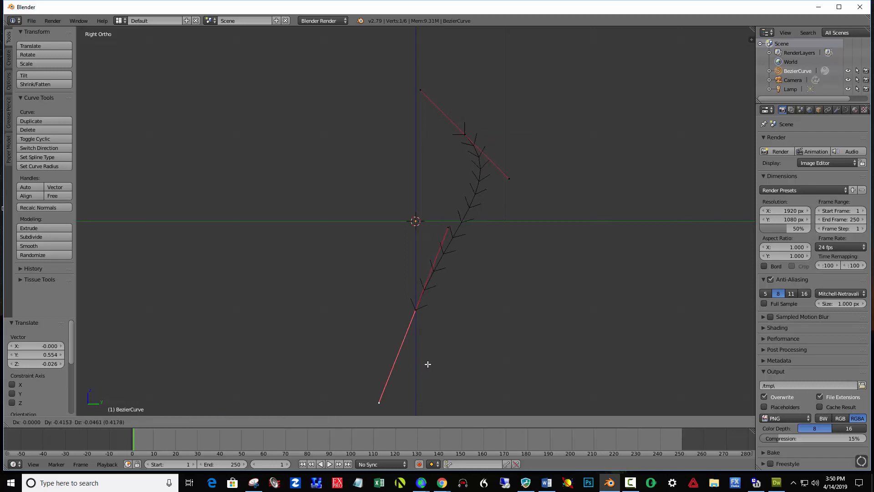
click(392, 268)
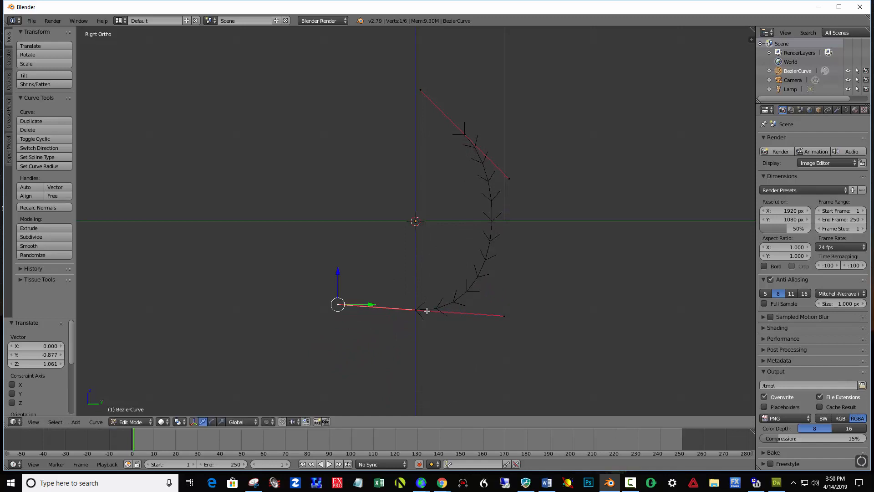
- Widen the upper bulge by moving the top point's lower handle about 0.23 along Y, and again about 0.37 along Y and 0.26 along Z
right_click(508, 178)
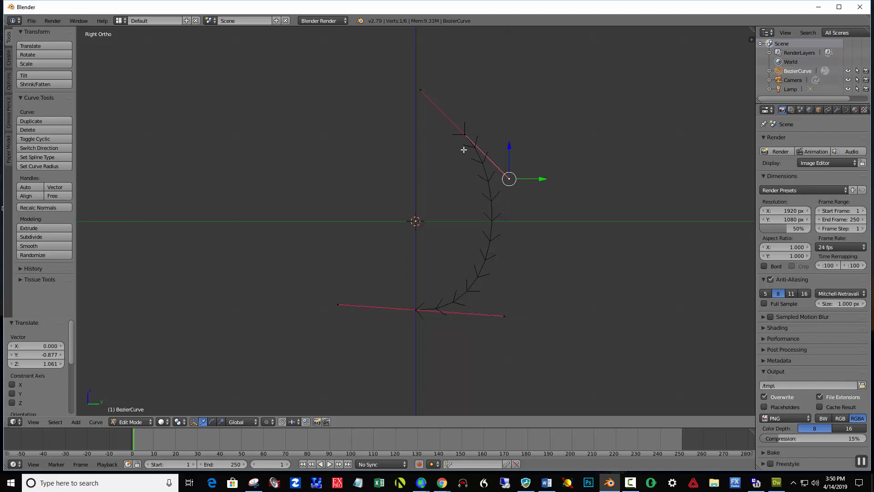
drag(543, 178, 562, 174)
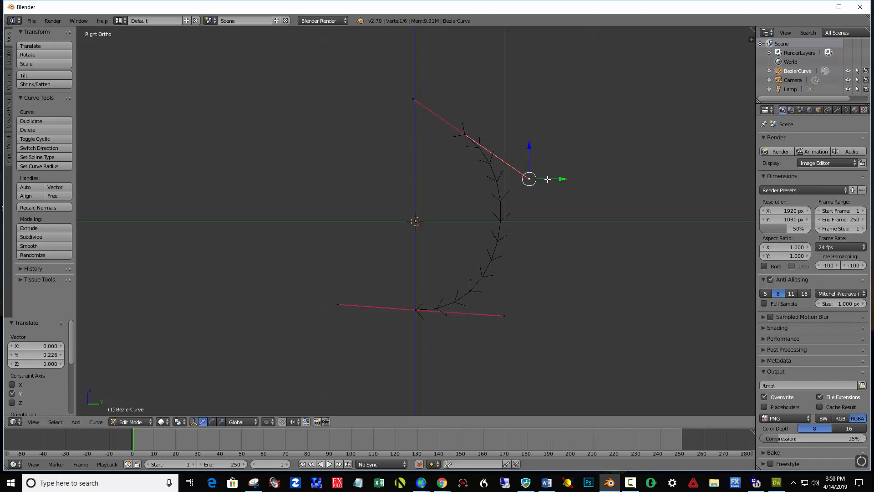
key(g)
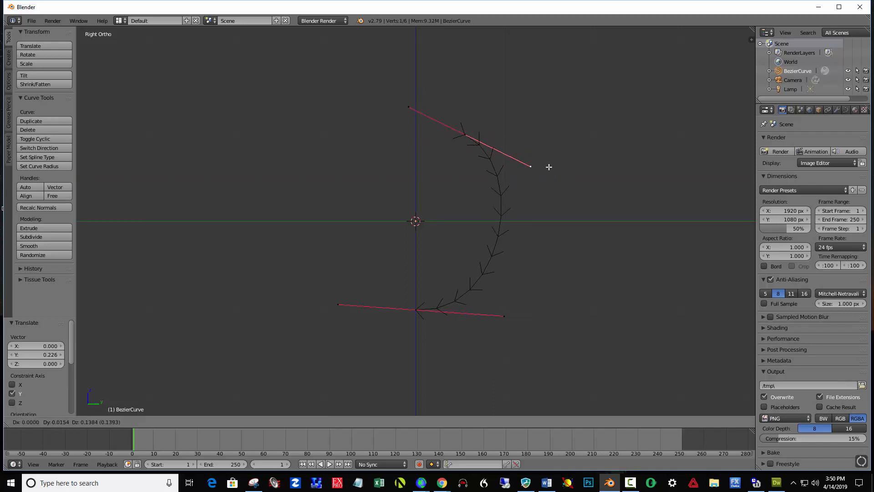
click(579, 157)
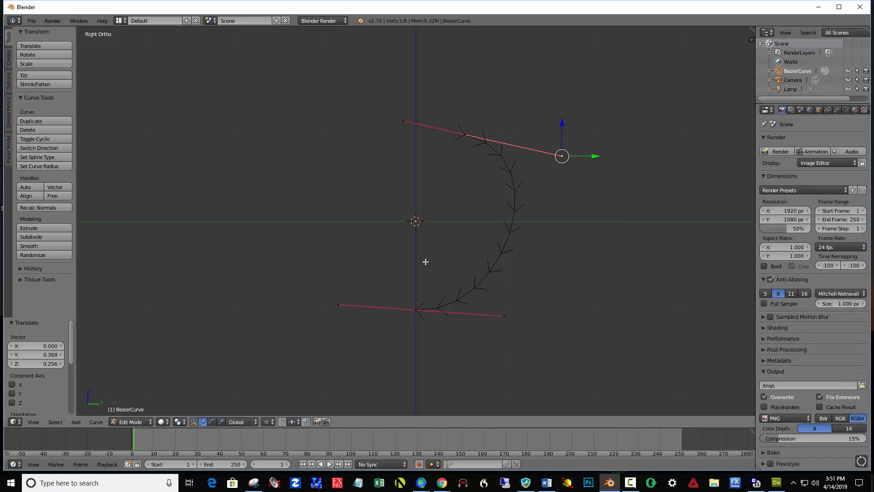
- Place the 3D cursor on the curve's lower end point and check its alignment from the front
right_click(416, 309)
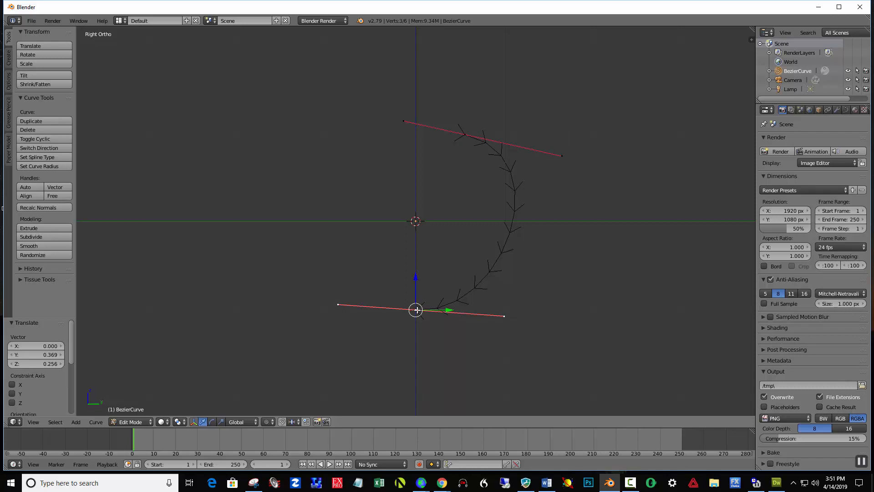
click(415, 310)
key(KP_1)
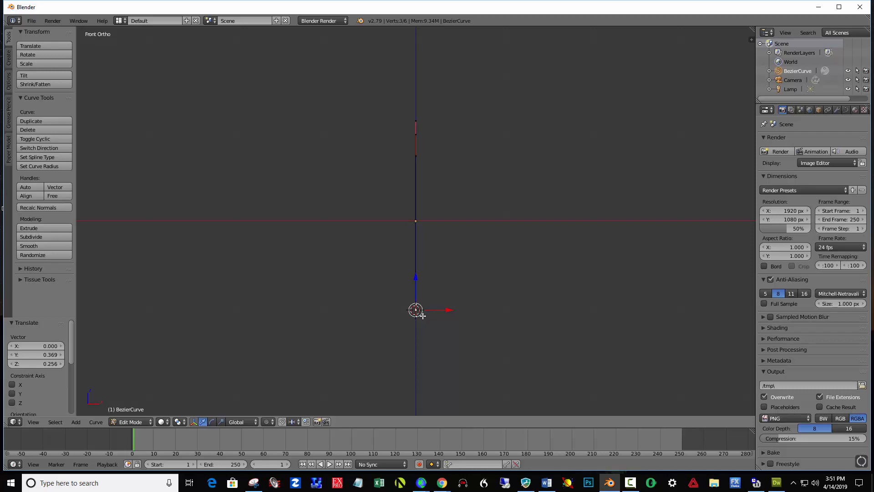
key(KP_3)
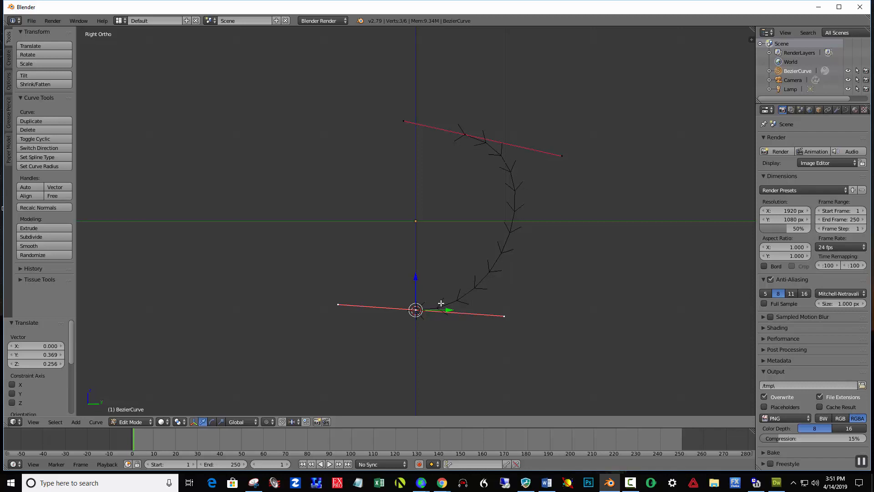
- Return to Object Mode and convert the Bezier curve to a mesh
click(142, 425)
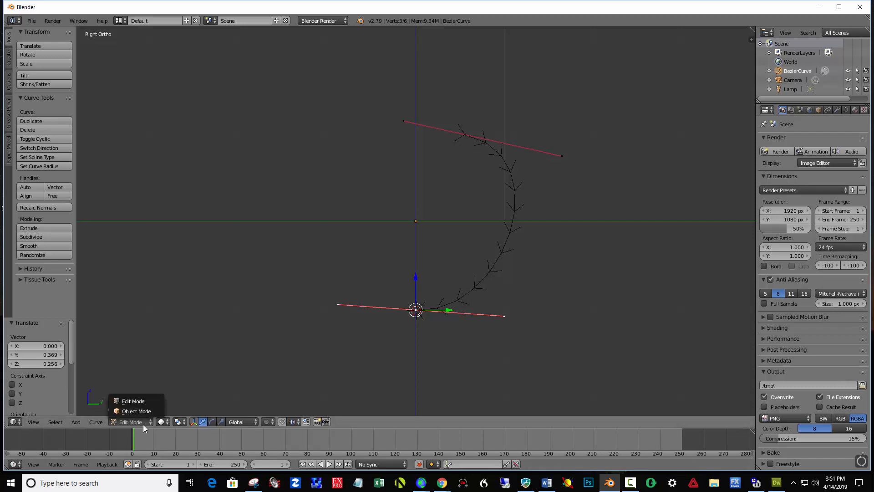
click(138, 412)
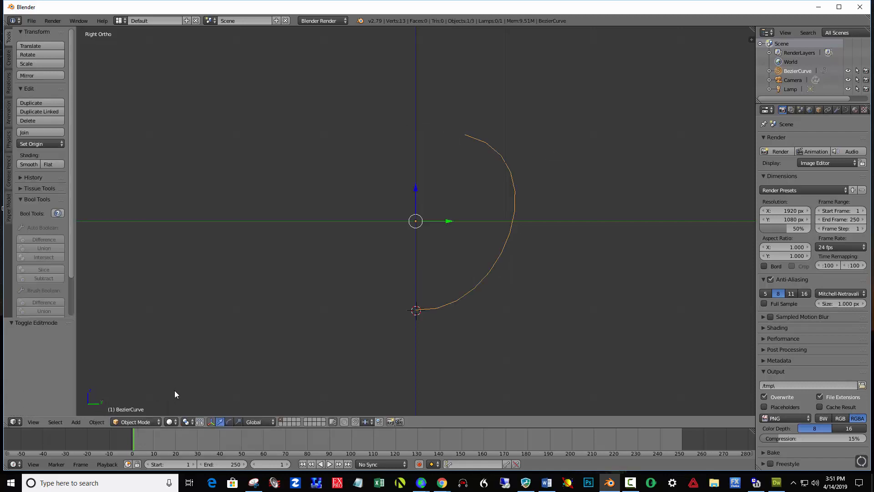
click(97, 423)
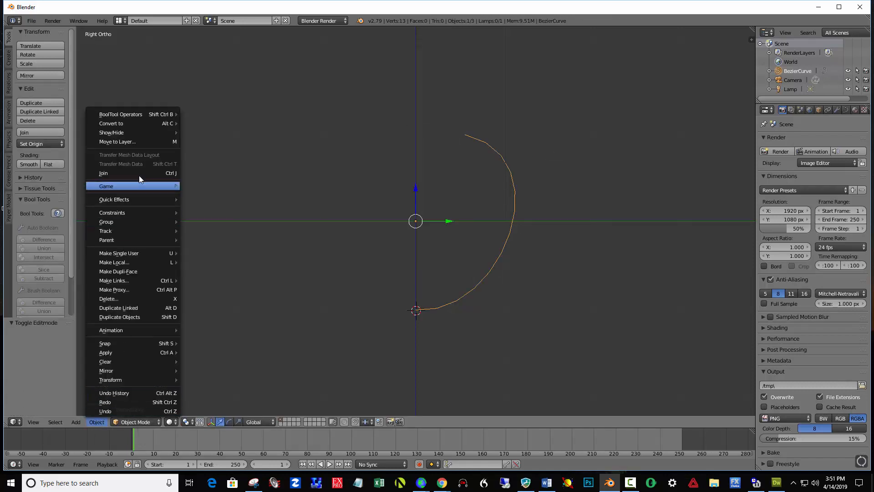
mouse_move(127, 124)
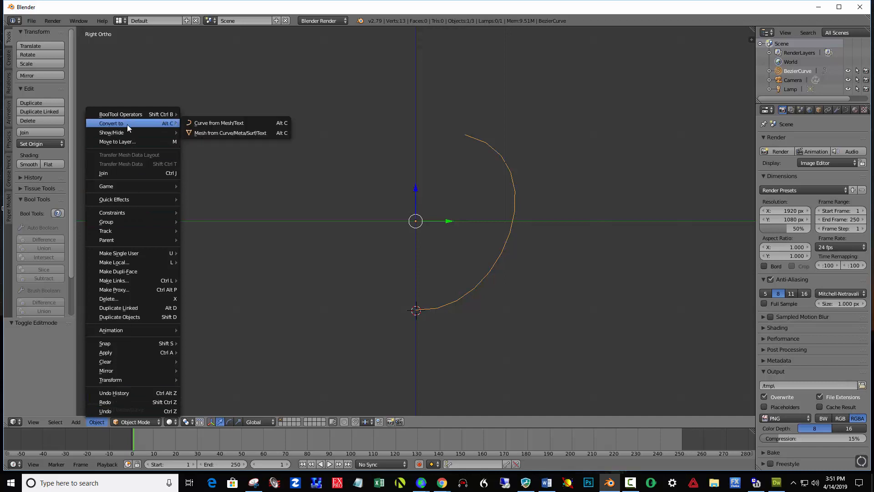
click(210, 132)
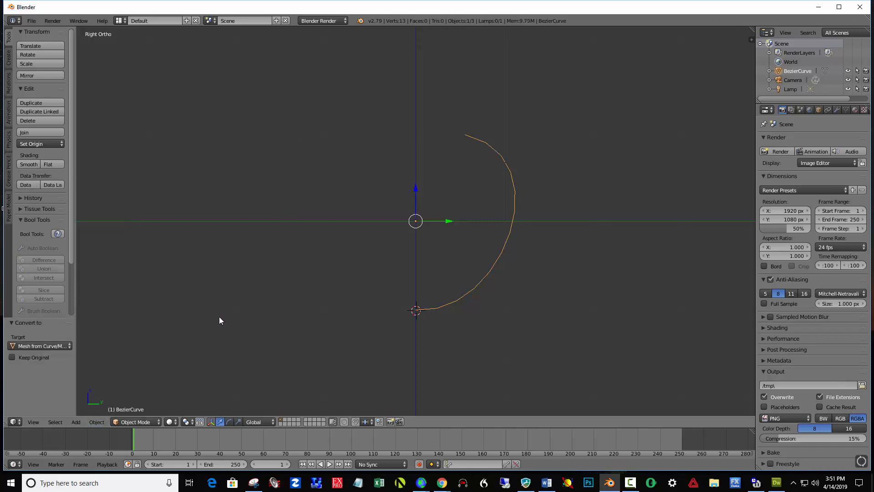
- In Edit Mode, spin the whole profile mesh around the 3D cursor with 48 steps and a 360° angle
click(154, 421)
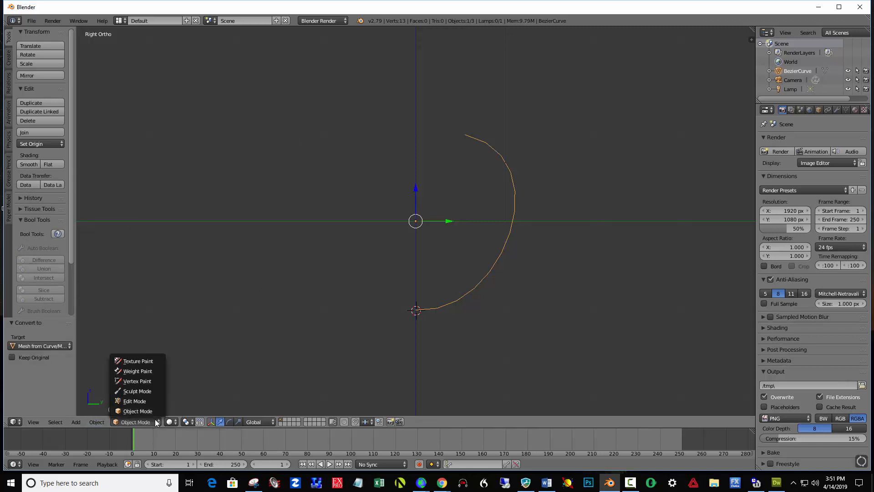
click(136, 401)
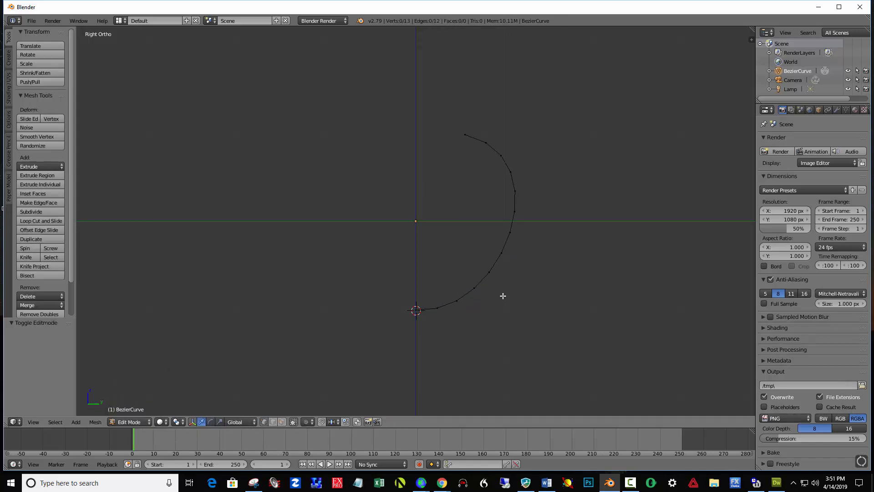
key(a)
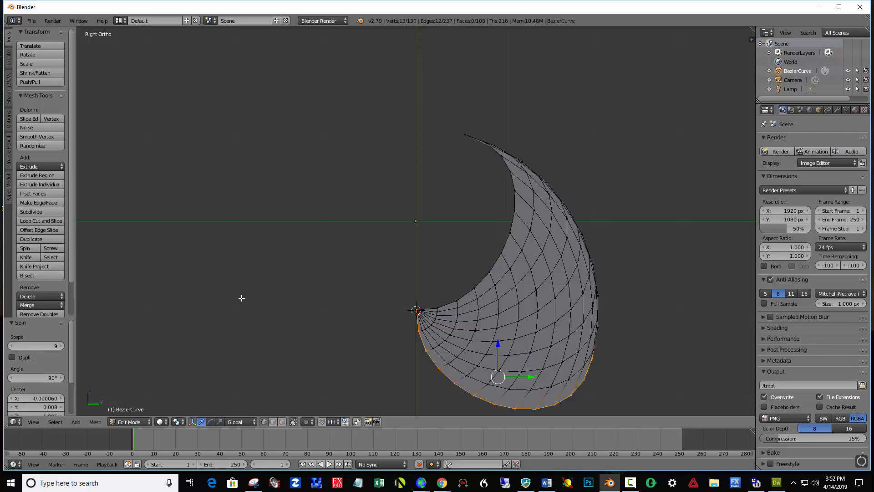
click(47, 344)
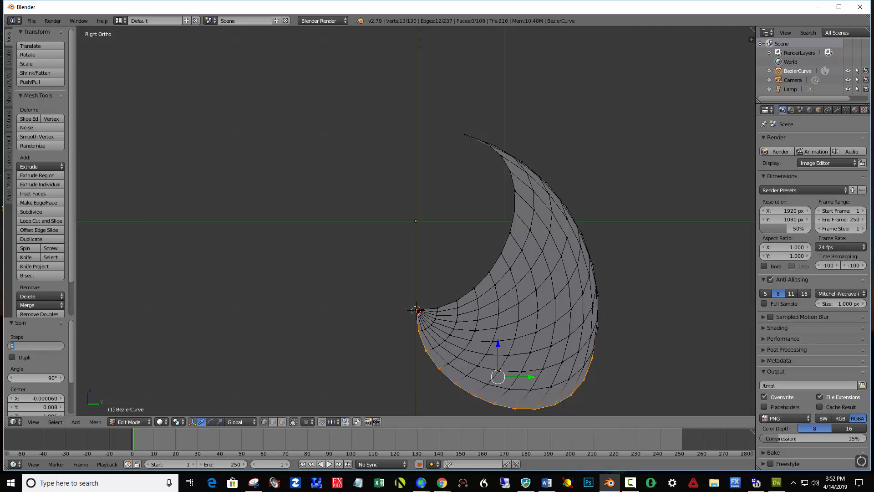
text(48)
key(Return)
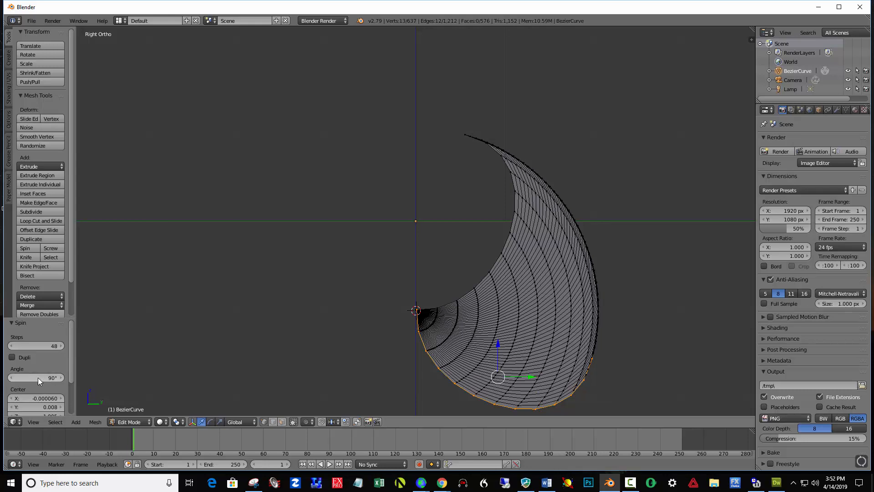
drag(37, 378, 37, 376)
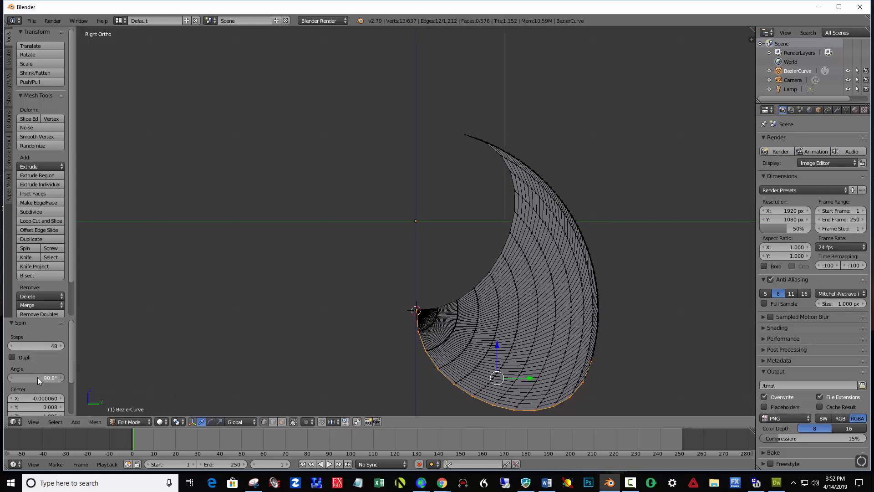
click(45, 376)
text(360)
key(Return)
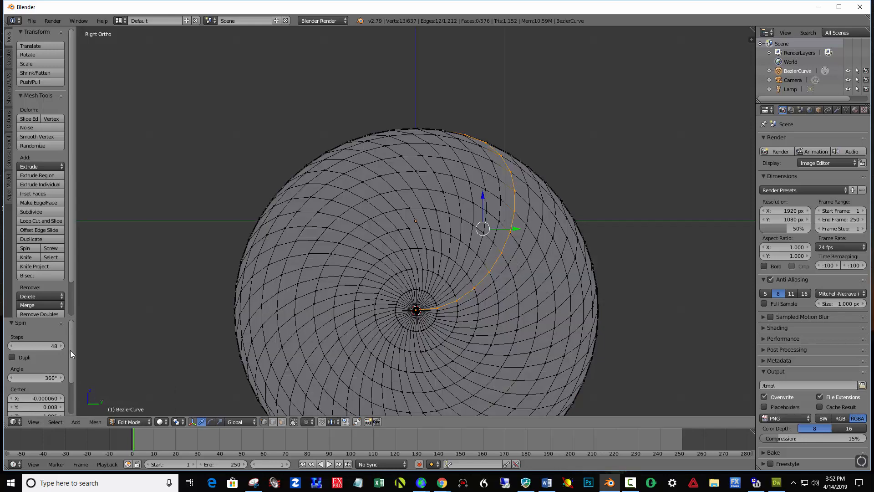
- Turn the spin onto the vertical axis by setting its axis X to 0 and Z to 1
drag(70, 351, 64, 386)
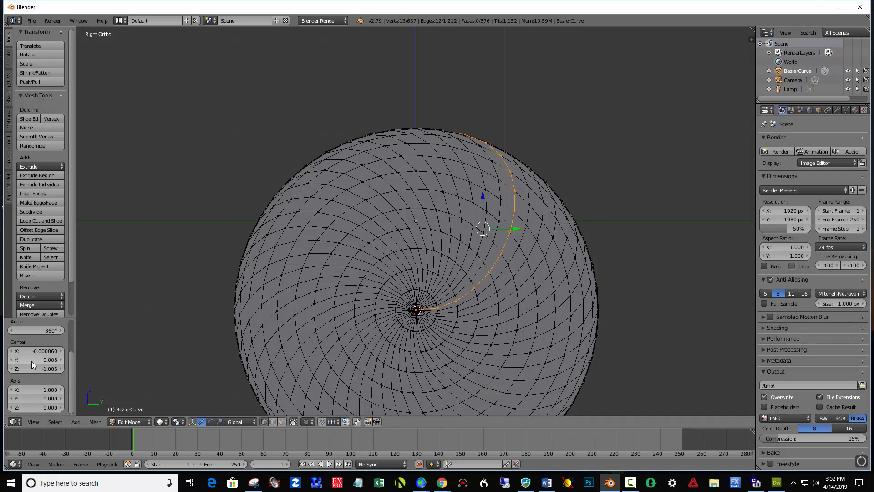
click(29, 390)
text(0)
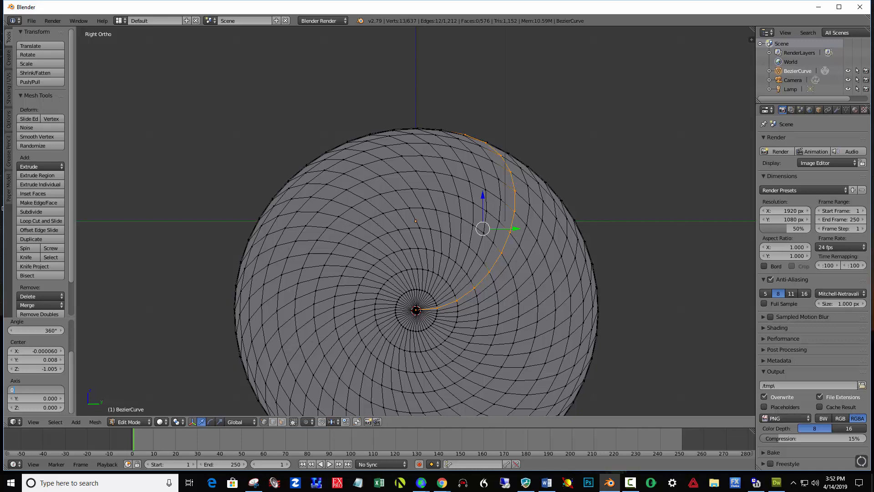
key(Return)
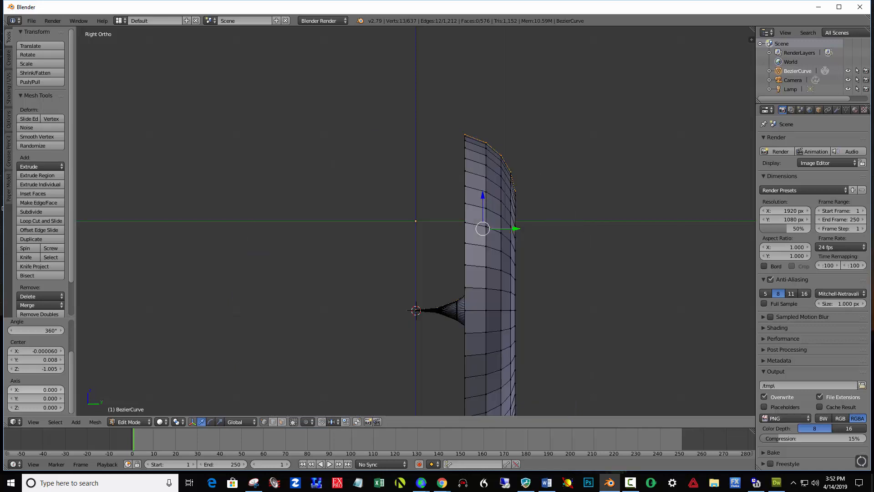
click(42, 408)
text(1)
key(Return)
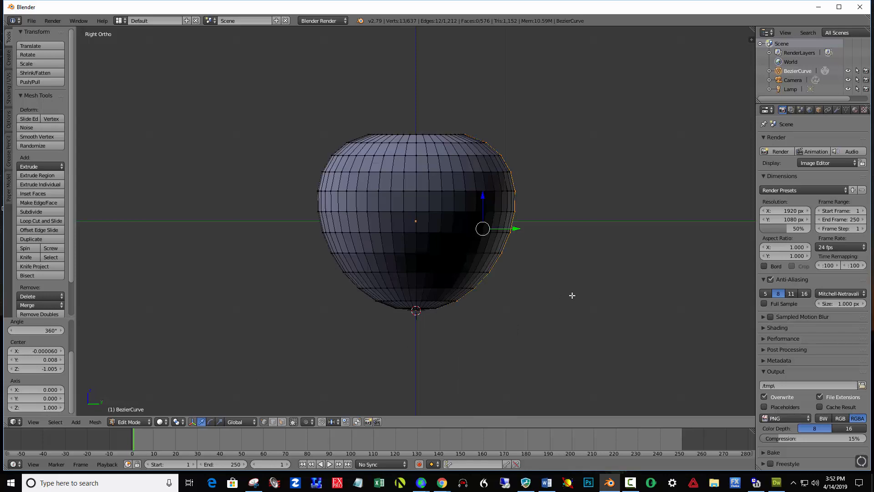
middle_drag(578, 275, 499, 288)
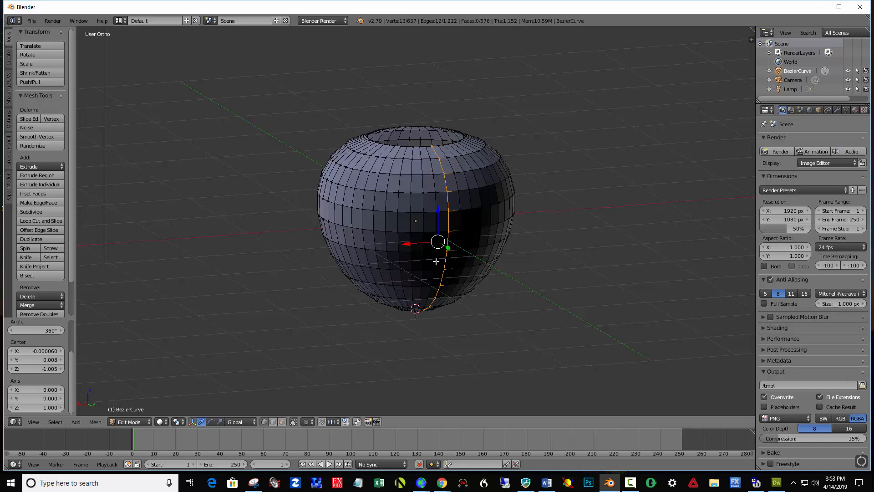
- Select the entire vase mesh, remove its doubled vertices and return to Object Mode
drag(72, 269, 74, 292)
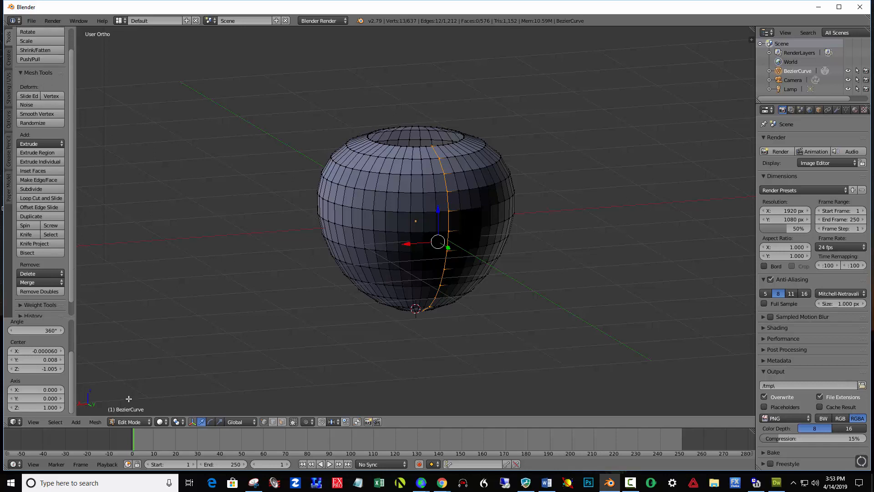
click(39, 291)
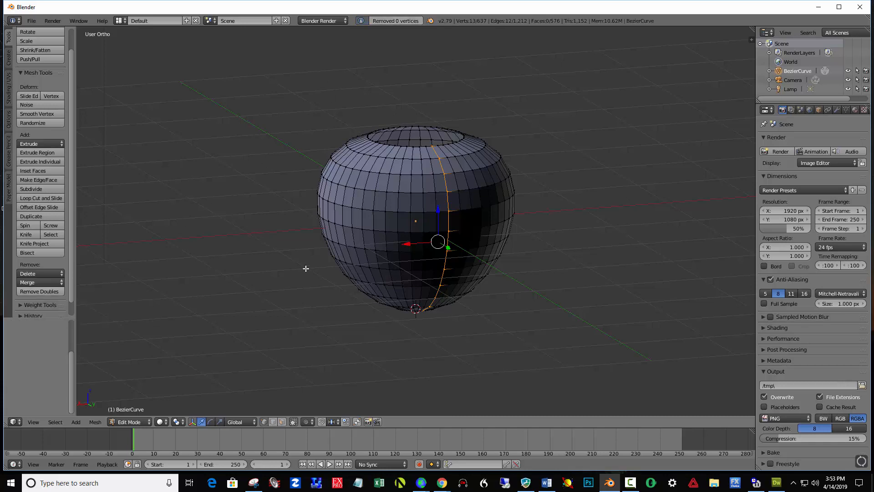
key(a)
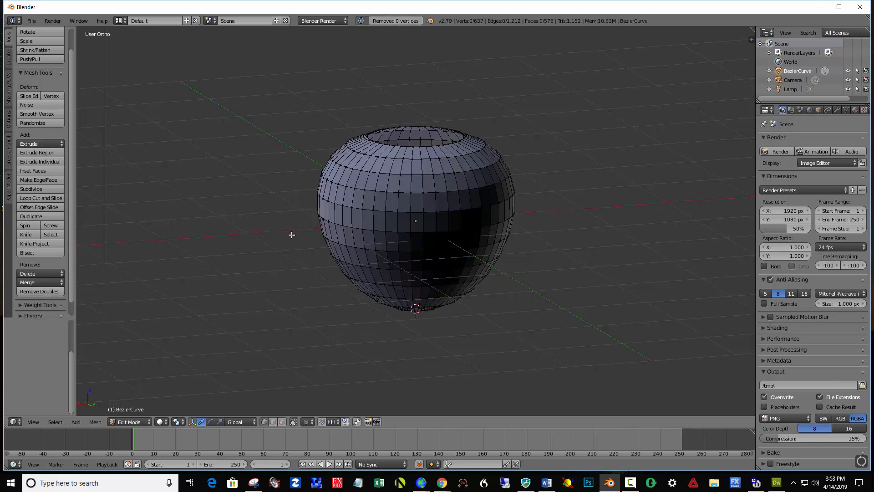
key(a)
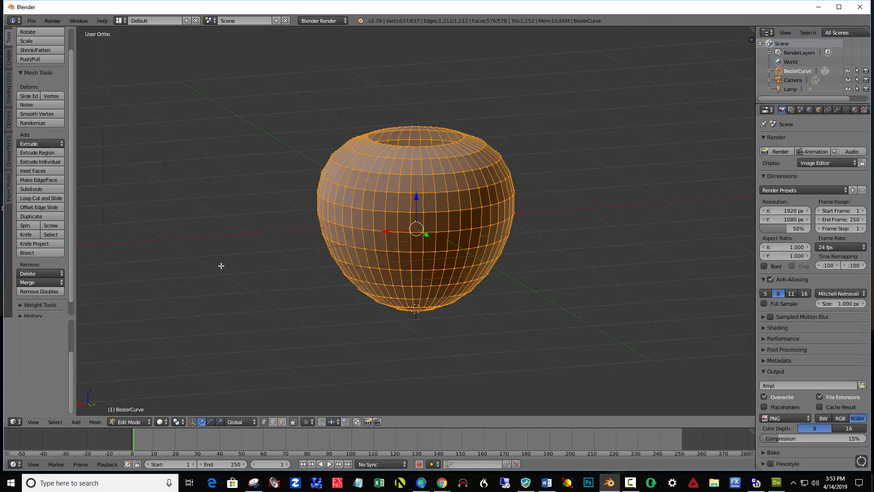
click(54, 290)
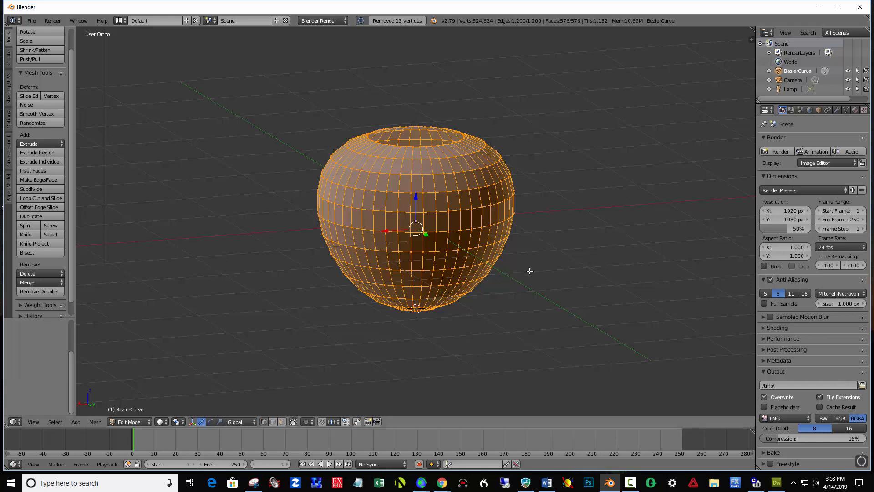
key(a)
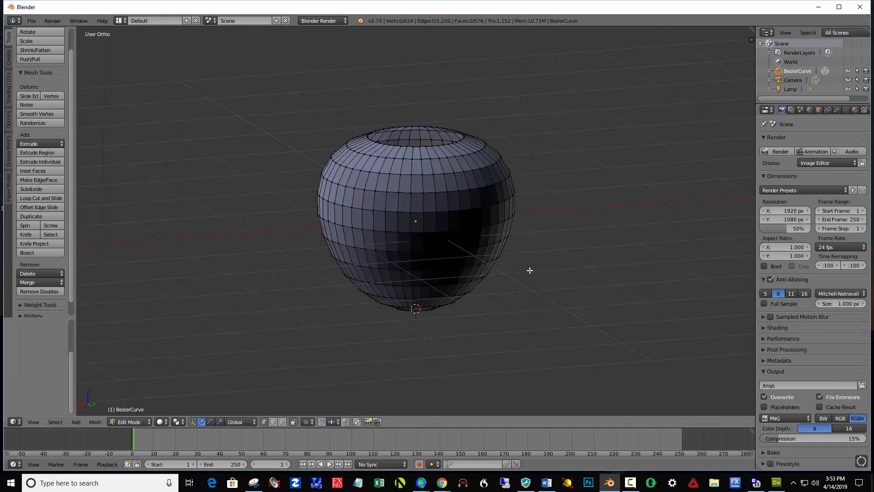
click(146, 421)
click(140, 409)
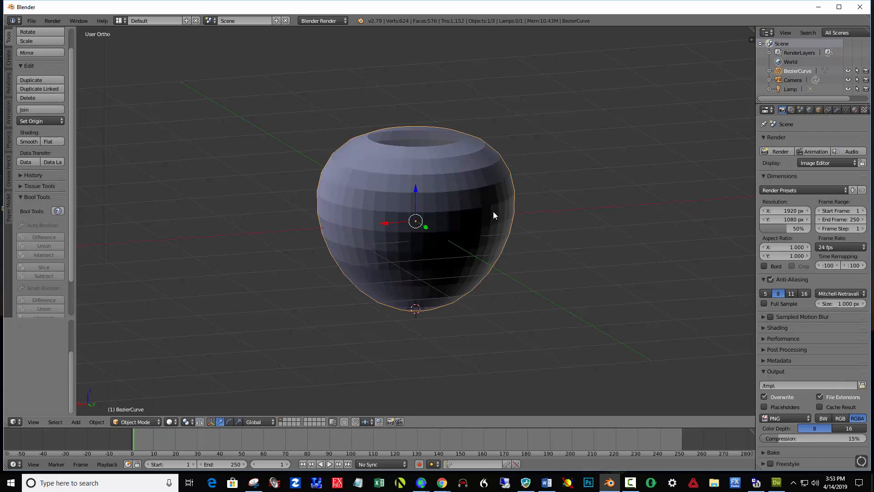
- Thicken the vase wall with a Solidify modifier of thickness 0.0770 and apply it
click(835, 112)
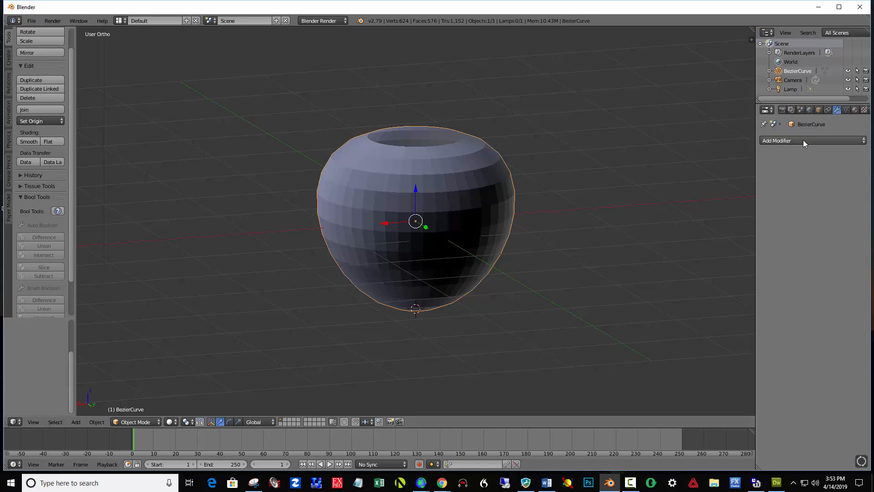
click(787, 140)
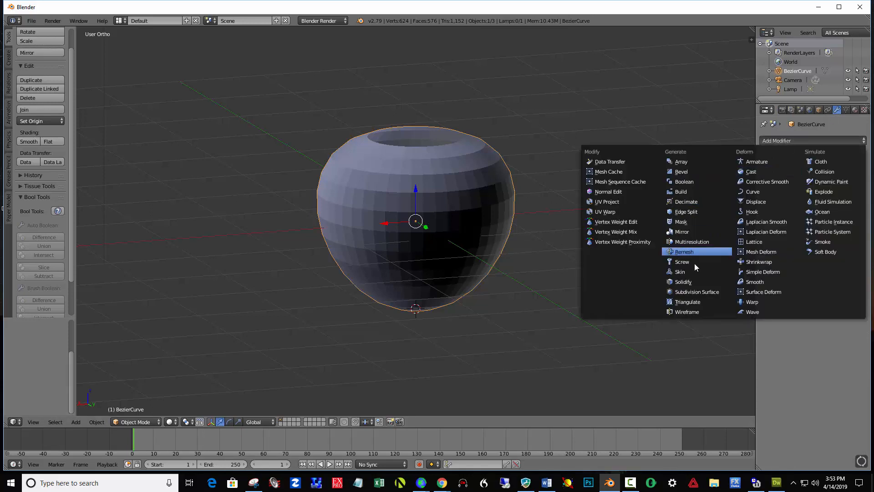
click(685, 282)
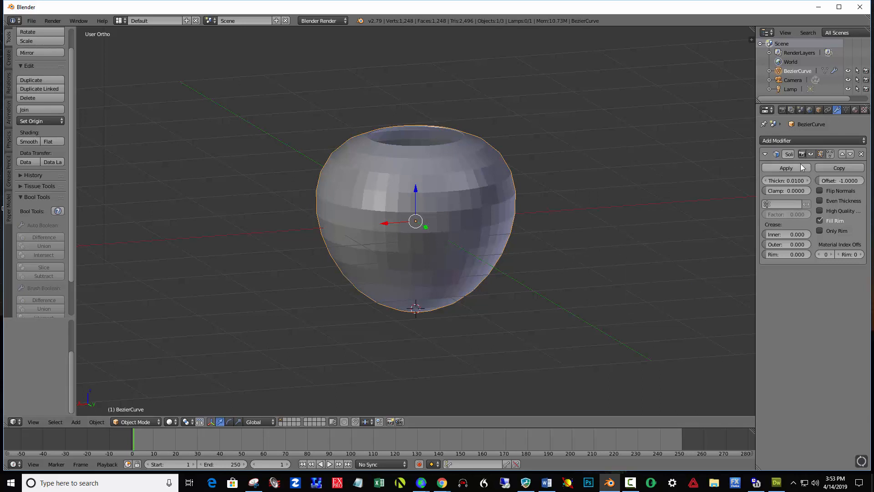
drag(778, 180, 810, 179)
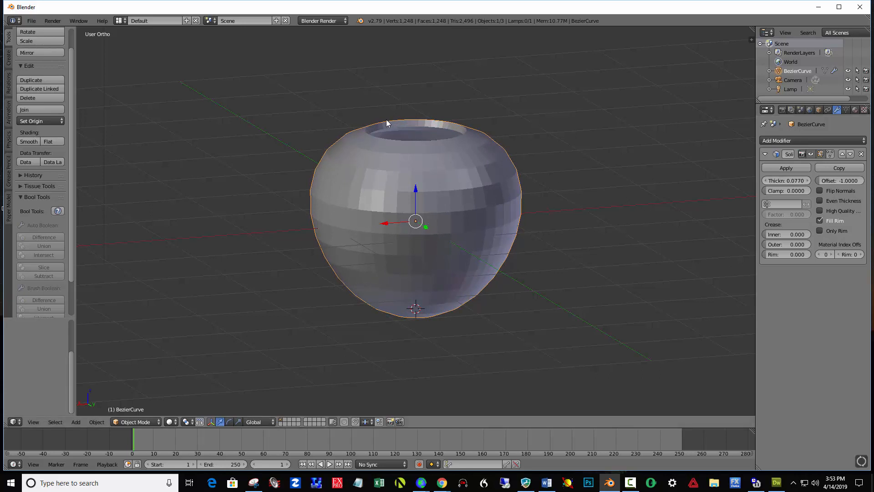
click(797, 171)
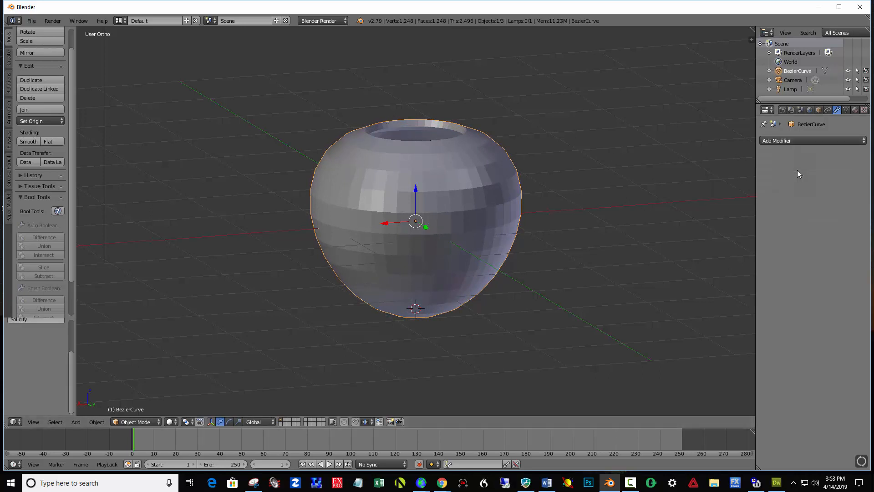
- Apply a Subdivision Surface modifier with 3 view subdivisions and shade the vase smooth
click(781, 141)
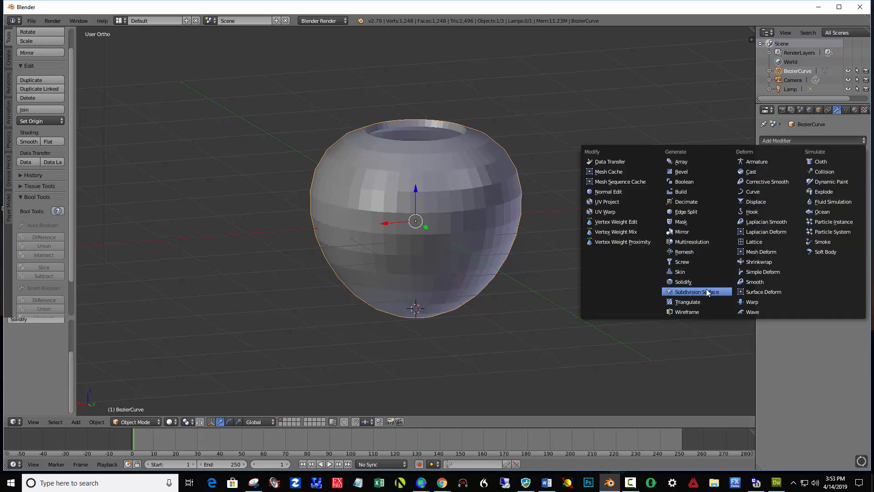
click(692, 293)
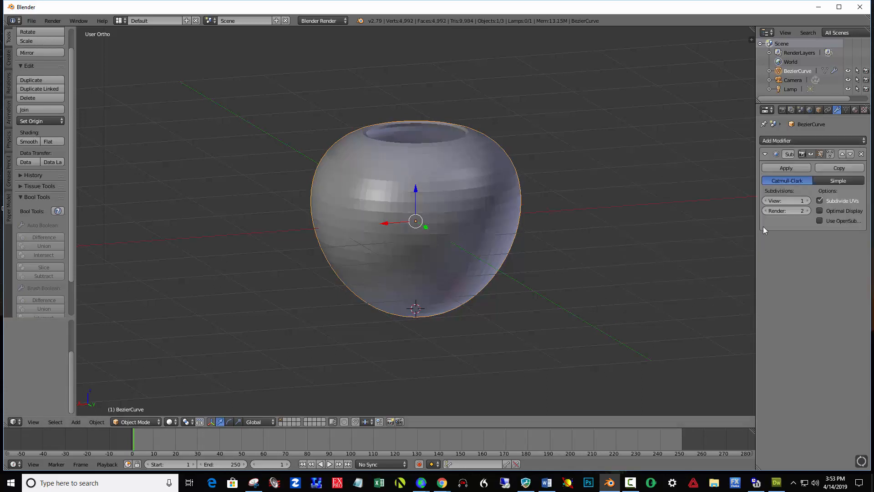
click(808, 200)
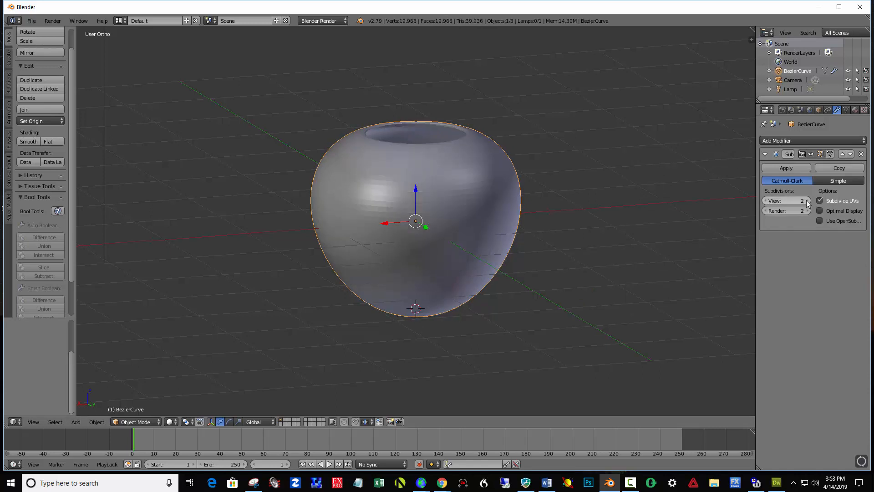
click(808, 200)
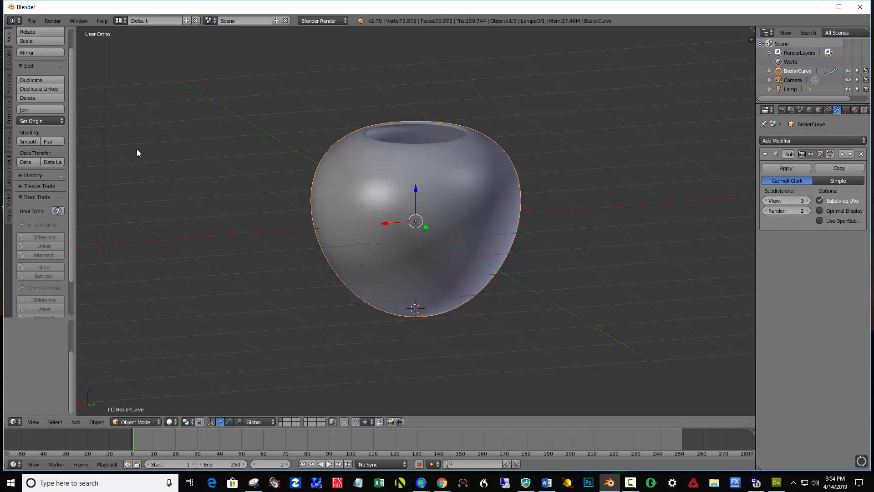
click(29, 141)
click(771, 168)
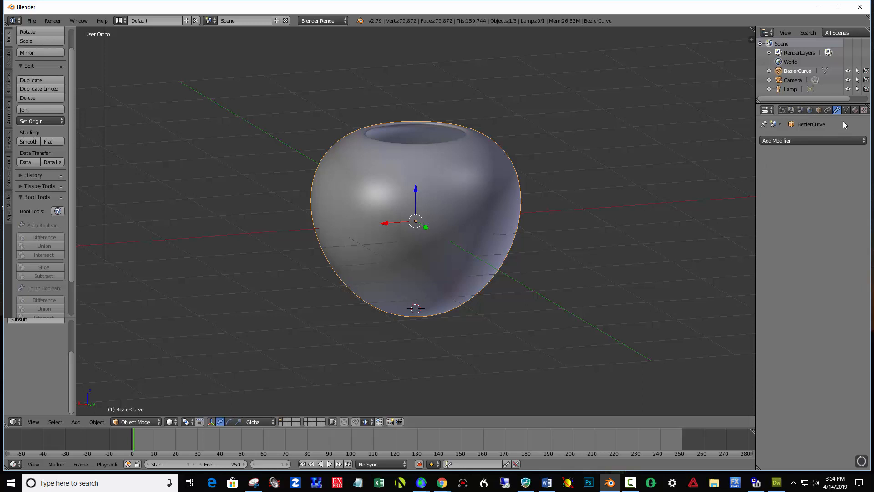
- Show the vase's material settings and switch the render engine to Cycles Render
click(856, 110)
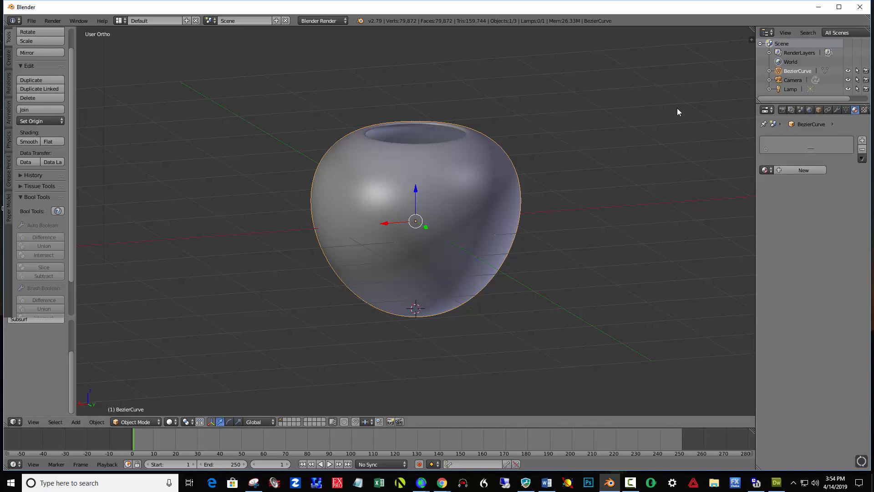
click(321, 22)
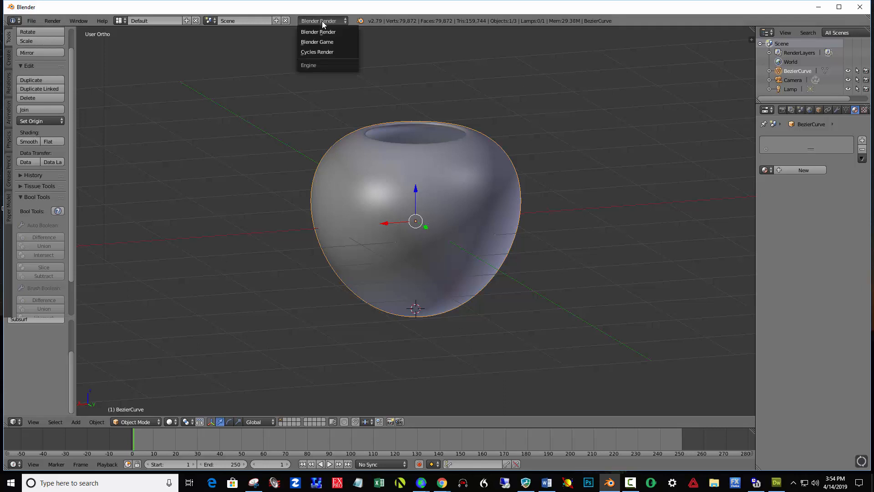
click(318, 52)
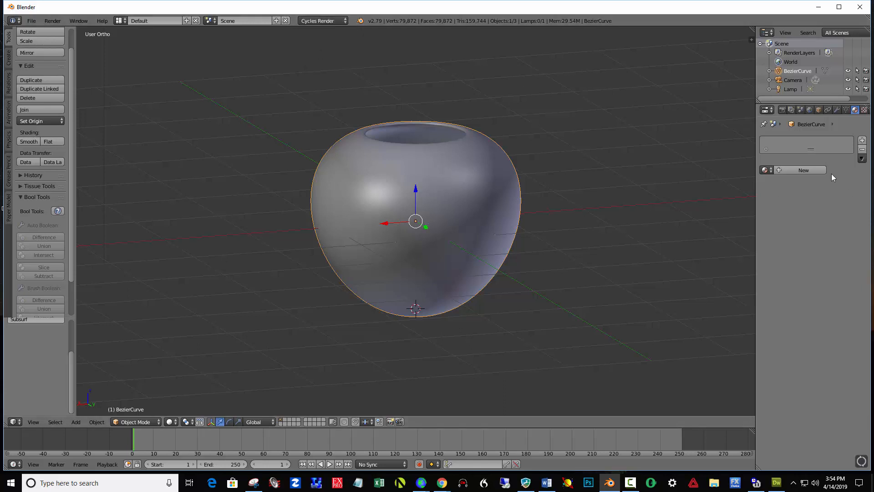
- Give the vase a new material with the Principled BSDF surface shader and a light blue base color
click(804, 170)
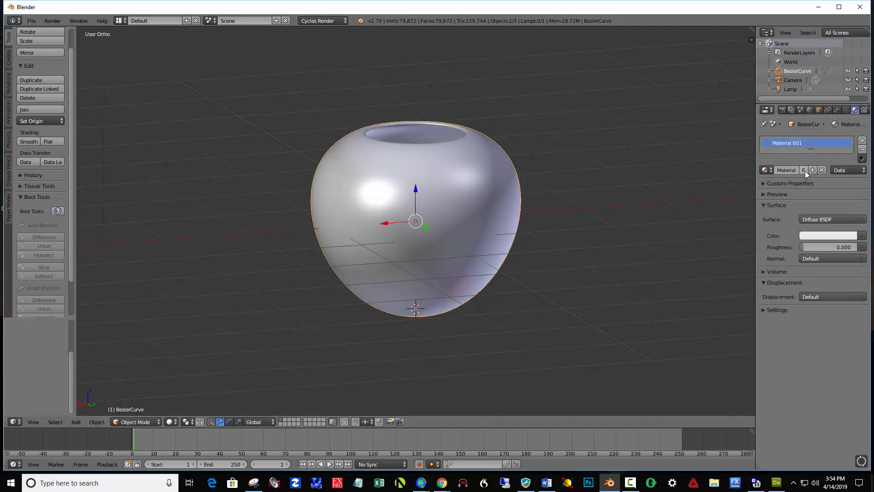
click(828, 218)
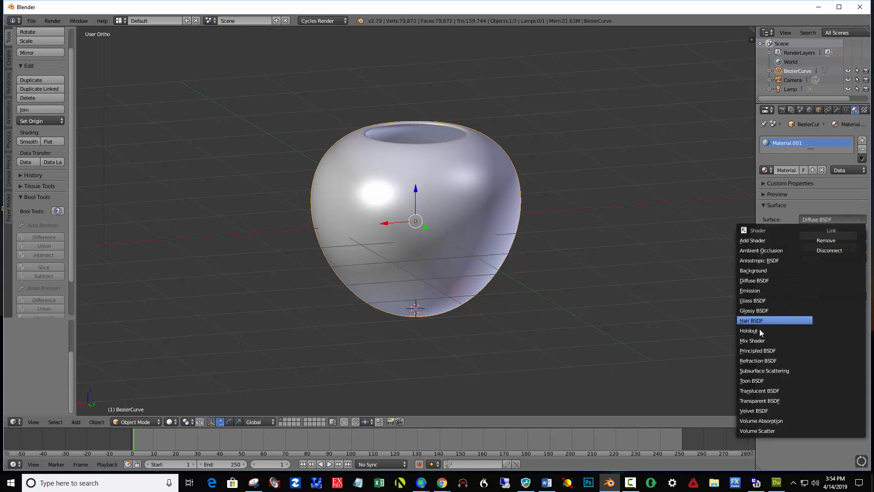
click(759, 350)
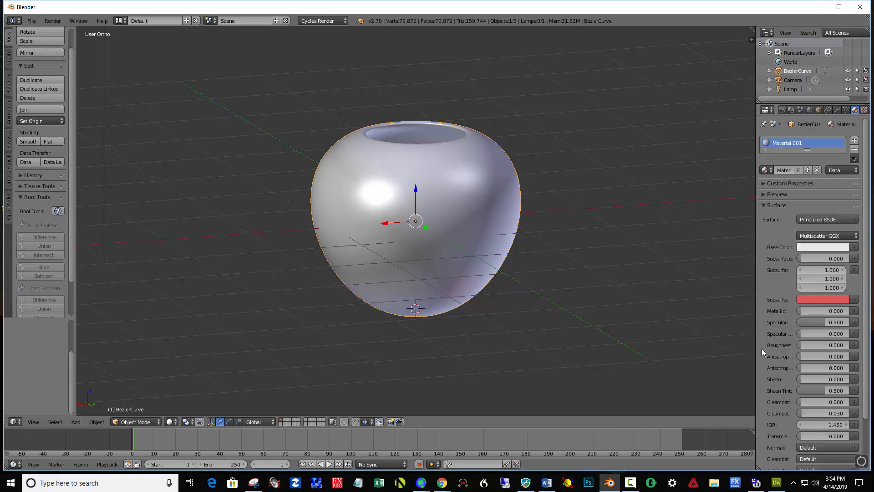
click(810, 247)
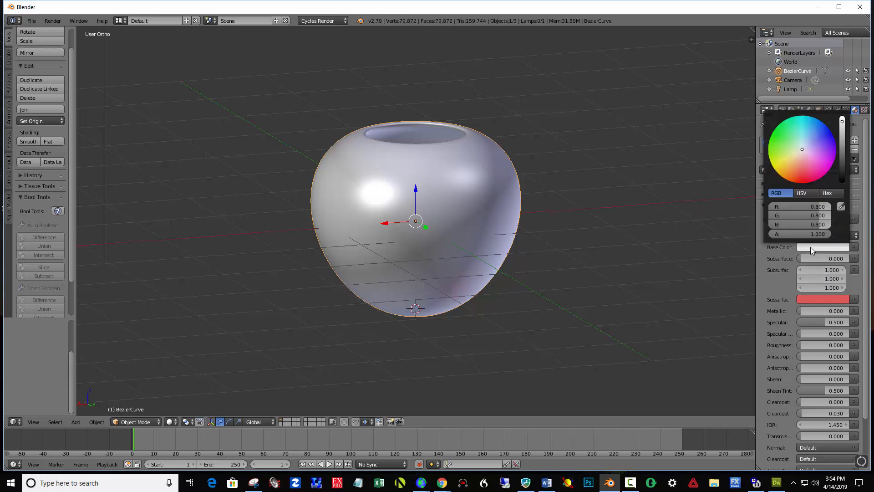
click(809, 142)
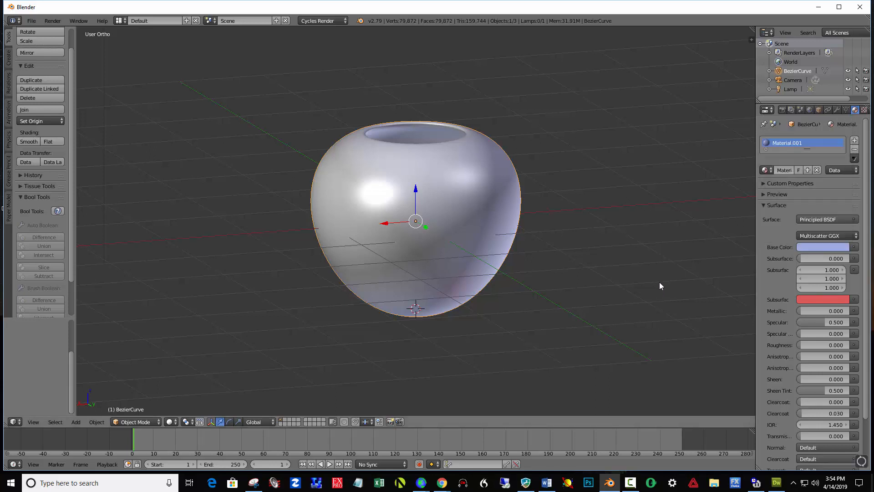
- Change the lamp to a Spot, enable its nodes and set the emission strength to 3000
click(790, 89)
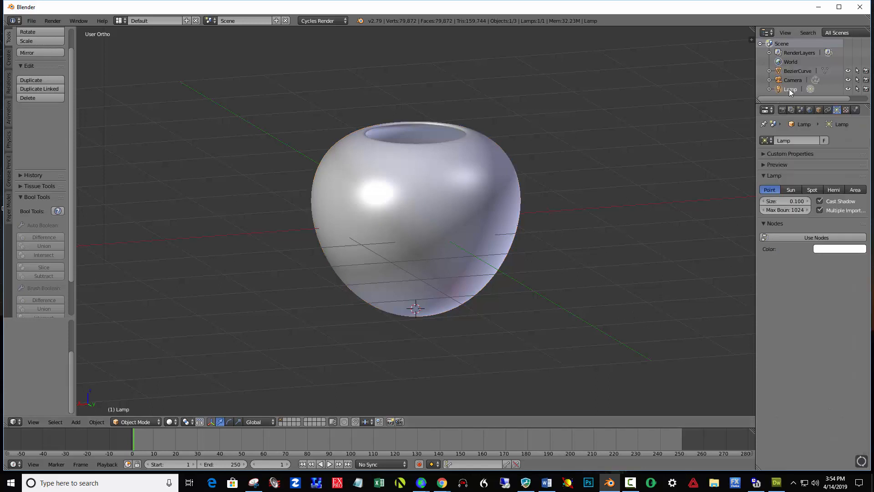
click(811, 190)
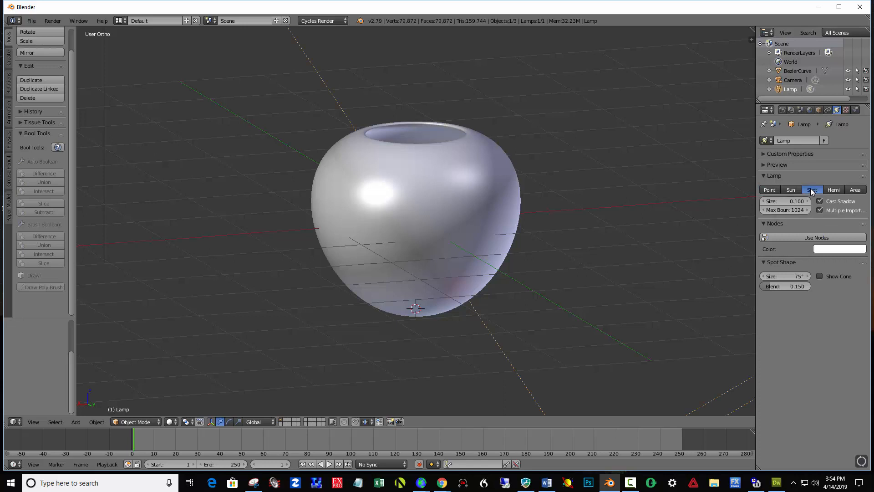
click(807, 237)
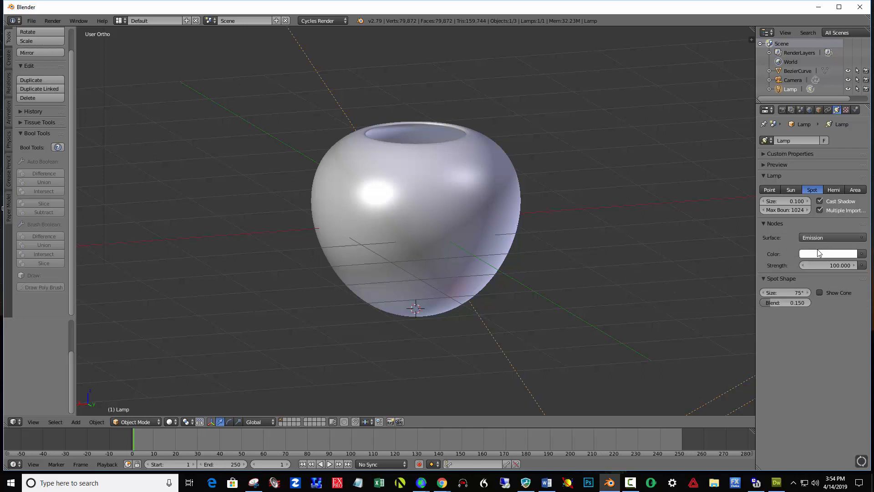
click(830, 265)
text(3000)
key(Return)
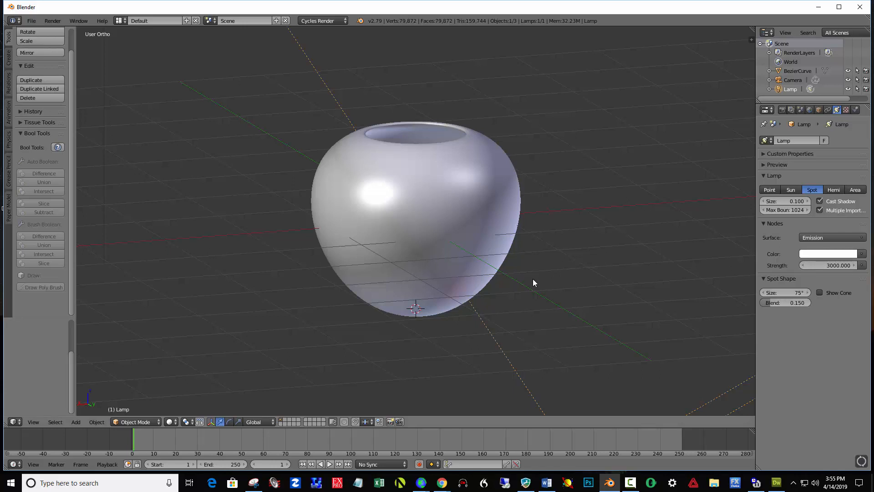
- Place the 3D cursor at the vase's base in front view, add a plane there and scale it by 100
key(KP_1)
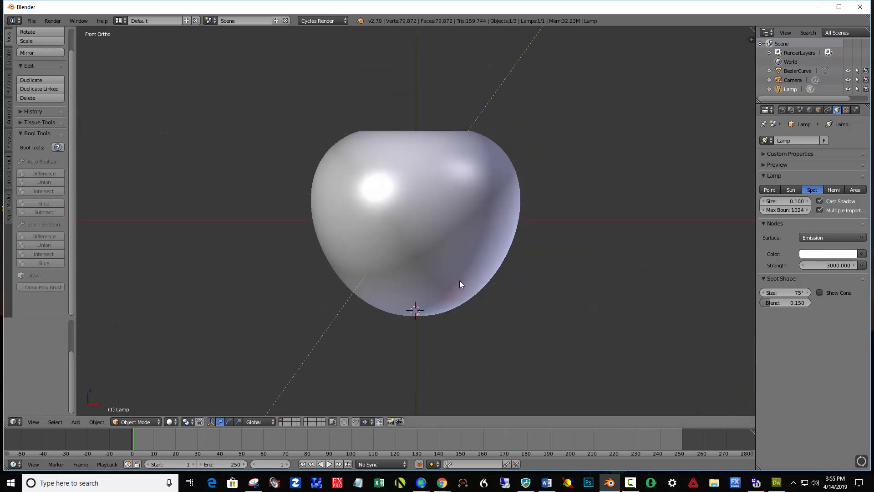
click(416, 314)
key(shift+a)
mouse_move(183, 287)
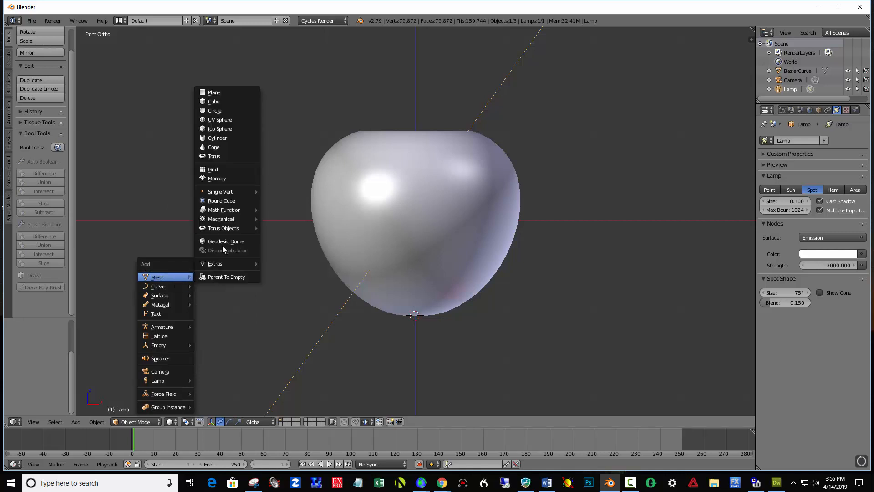
click(238, 94)
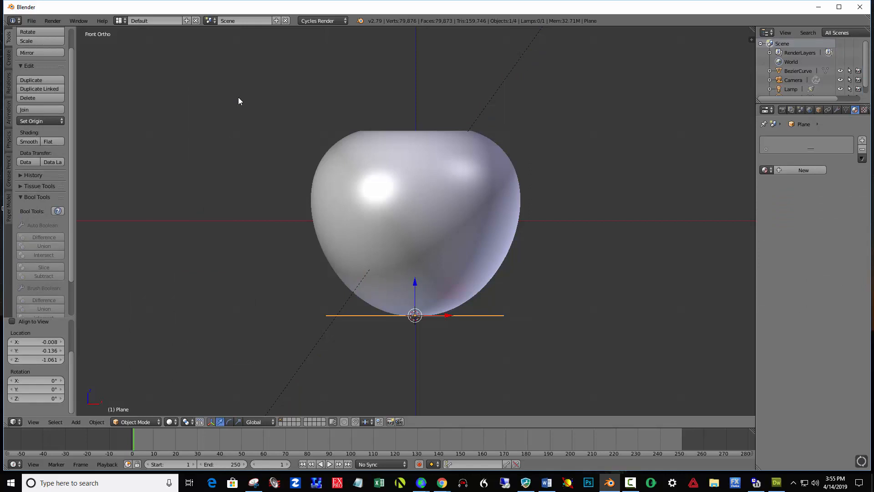
text(s100)
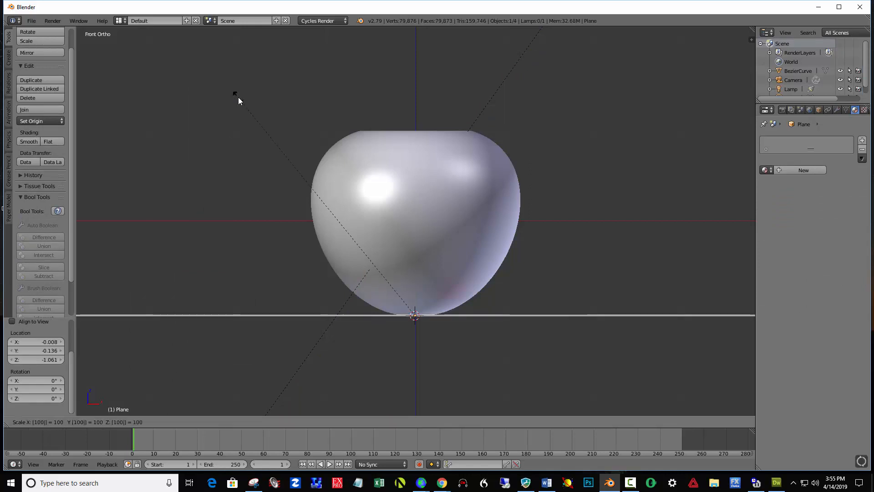
key(Return)
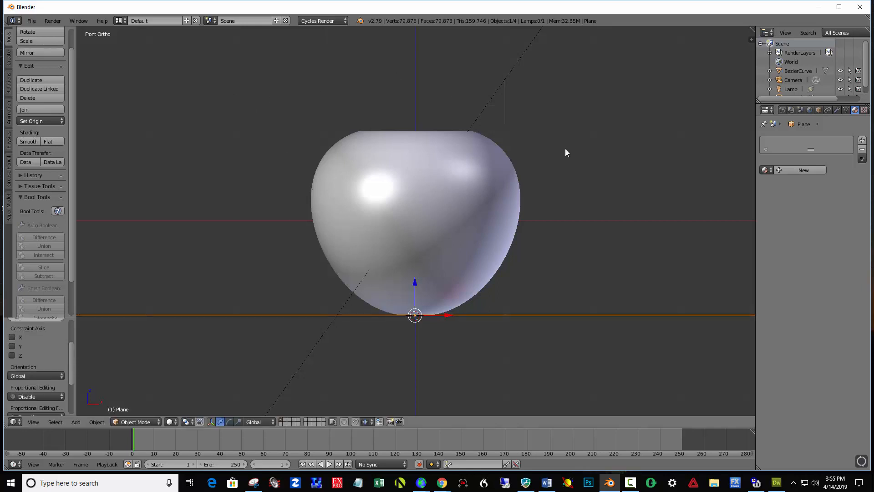
- Switch the viewport shading to Rendered, viewing the vase and floor from slightly above
middle_drag(580, 178, 573, 186)
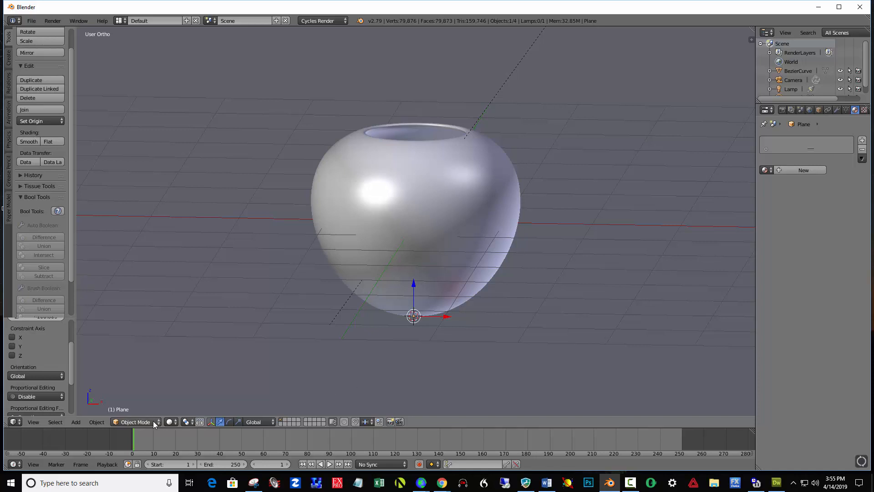
click(170, 422)
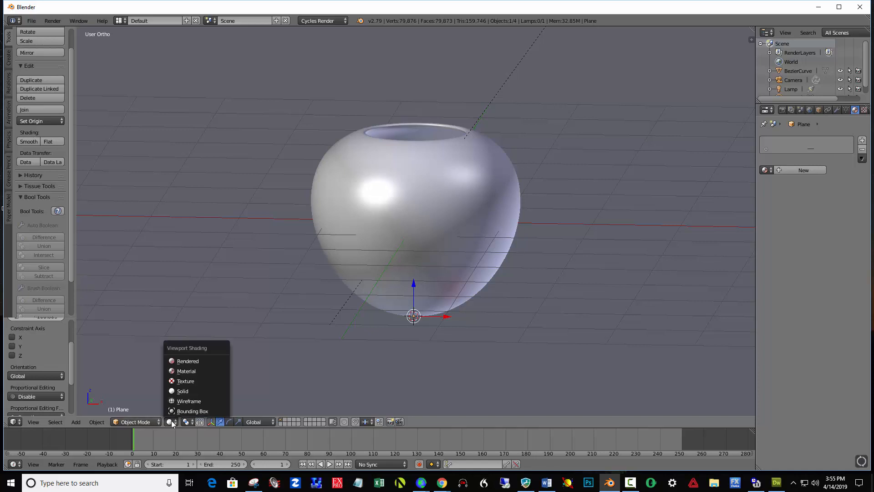
click(201, 360)
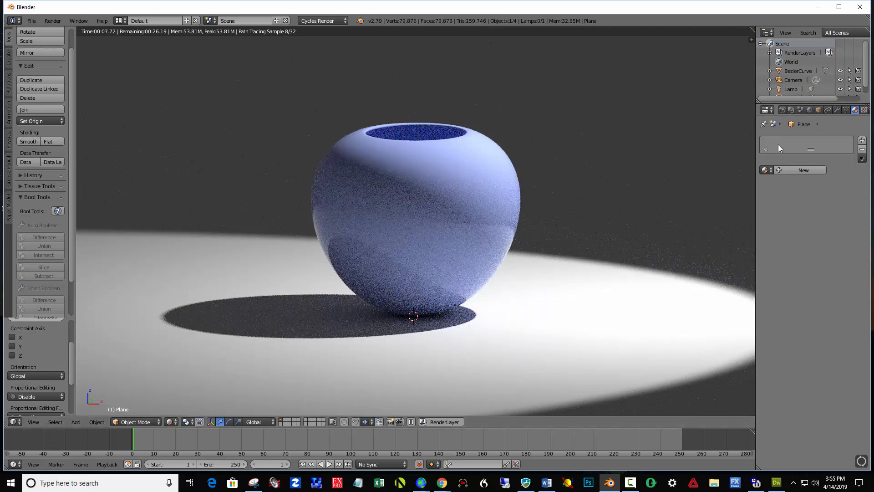
- Darken the world background color slightly
click(810, 110)
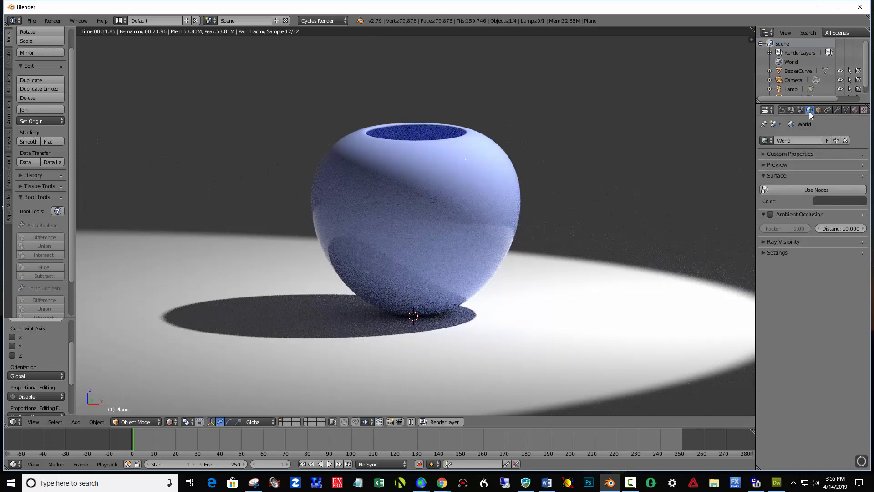
click(841, 201)
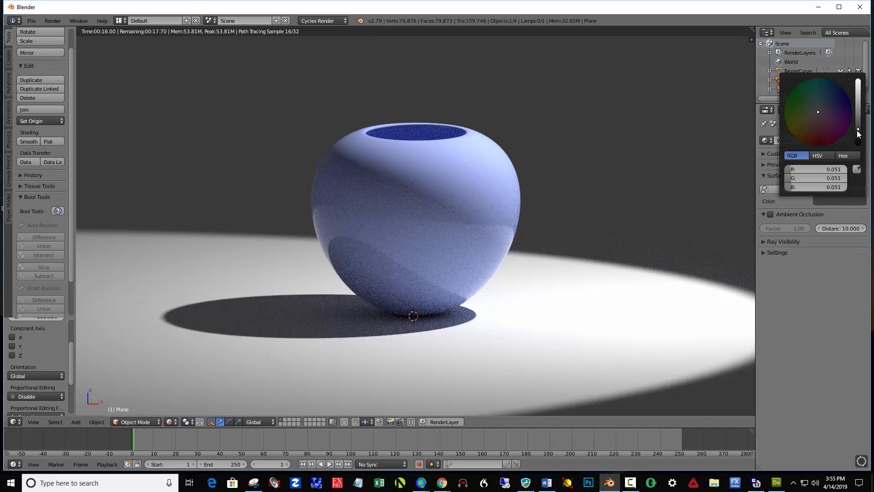
drag(857, 130, 857, 136)
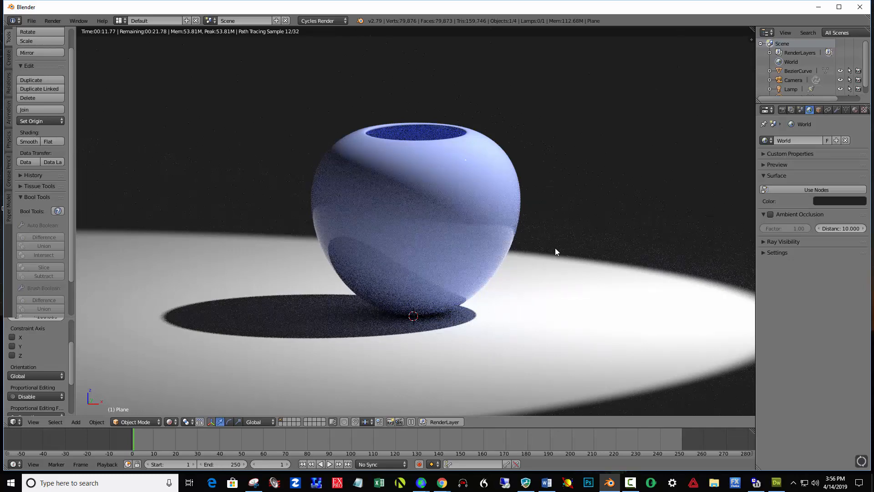
- Look through the camera and enable Lock Camera to View
key(KP_0)
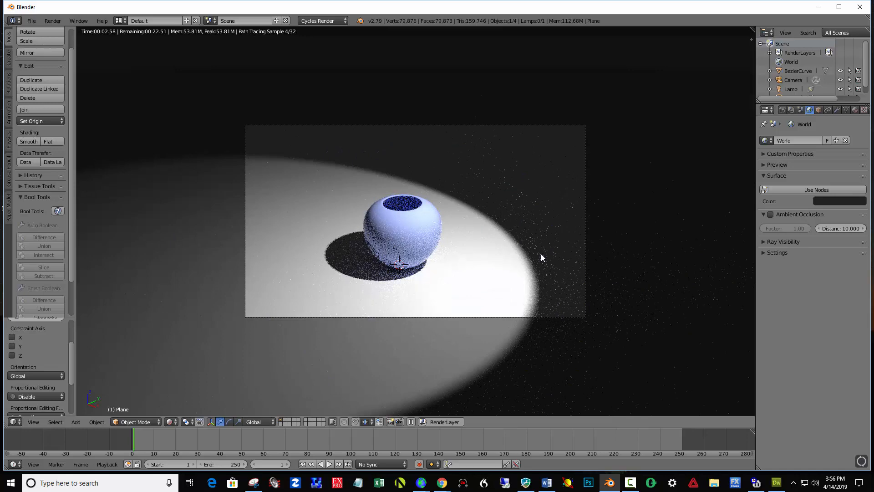
key(n)
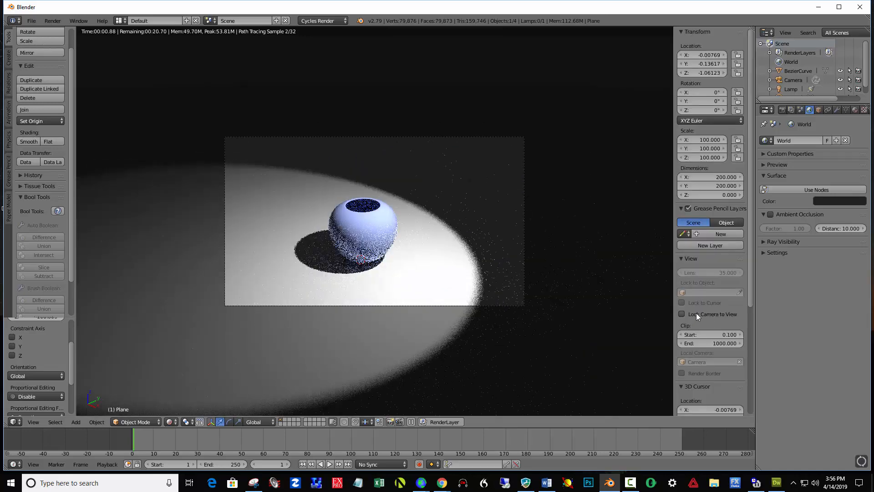
click(680, 312)
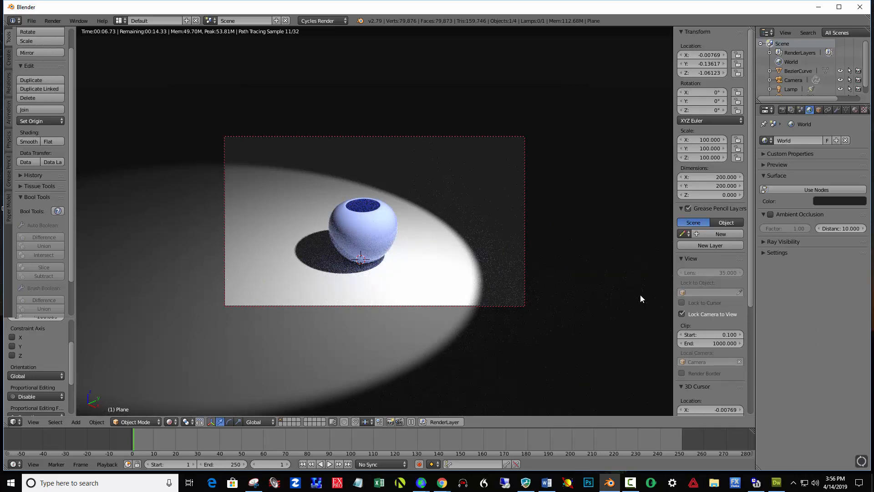
key(n)
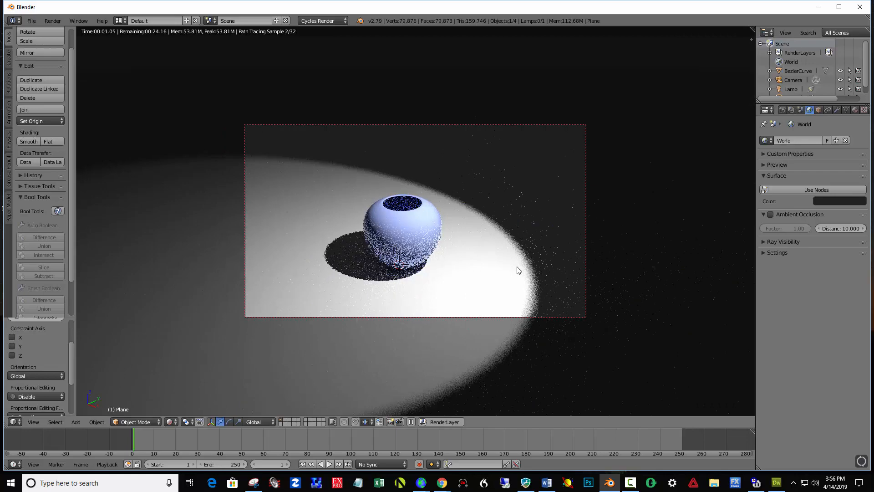
- Reposition the locked camera closer and lower so the vase and its shadow fill the camera frame
middle_drag(516, 267, 520, 234)
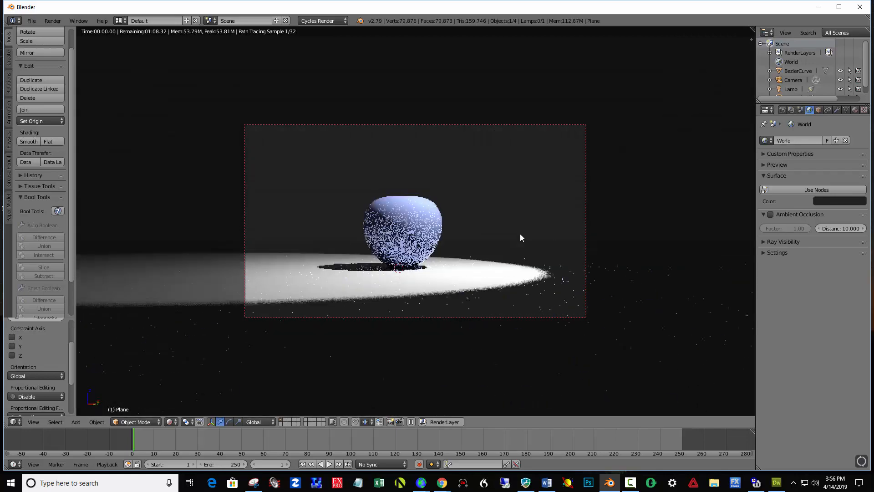
scroll(498, 236, up, 2)
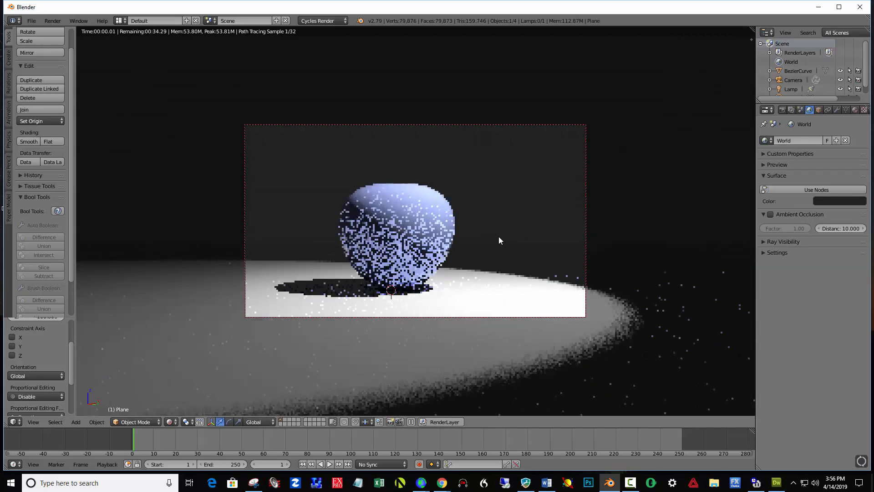
middle_drag(428, 255, 488, 216)
middle_drag(465, 186, 467, 190)
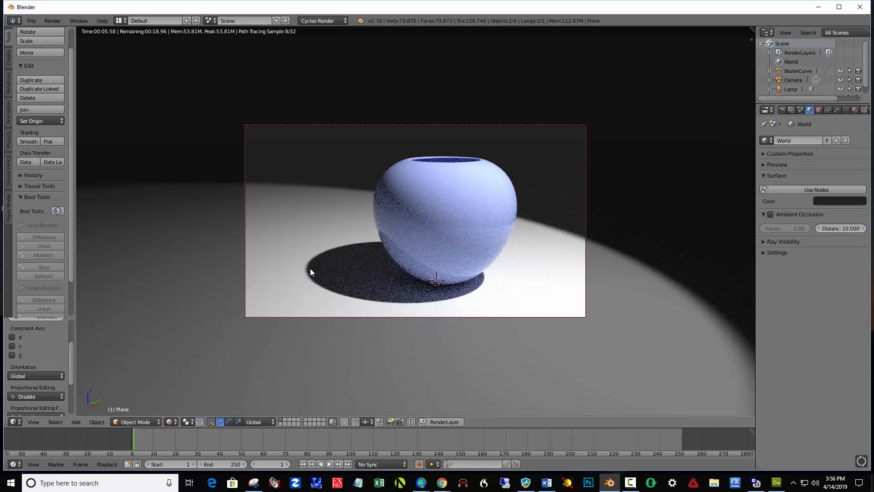
- Soften the shadow by trying a spot lamp size of 0.5 and settling on a size of 1
click(796, 88)
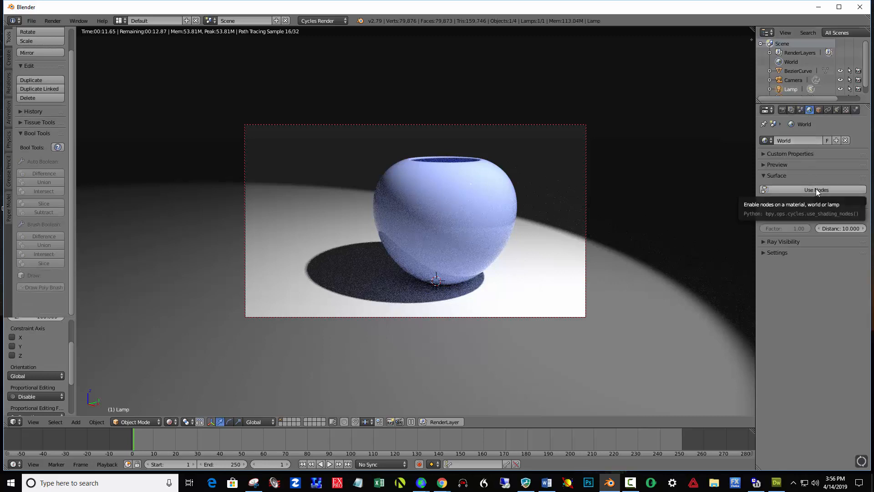
click(838, 110)
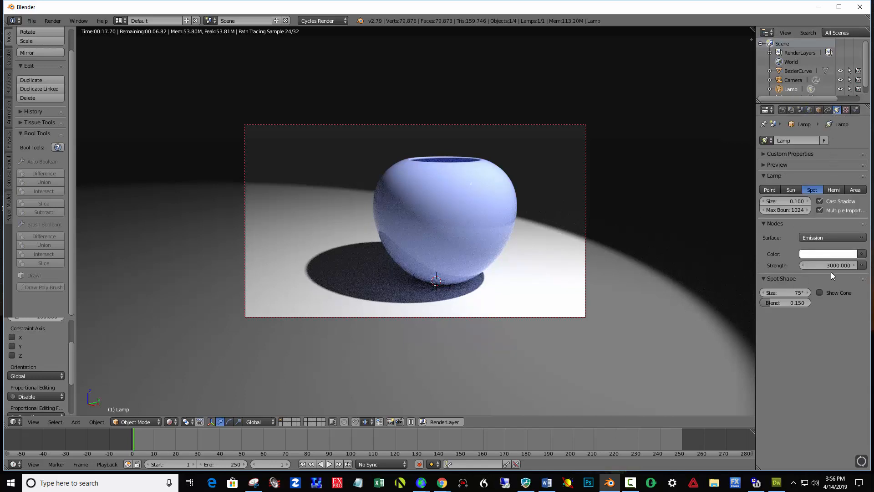
click(796, 201)
text(0.5)
key(Return)
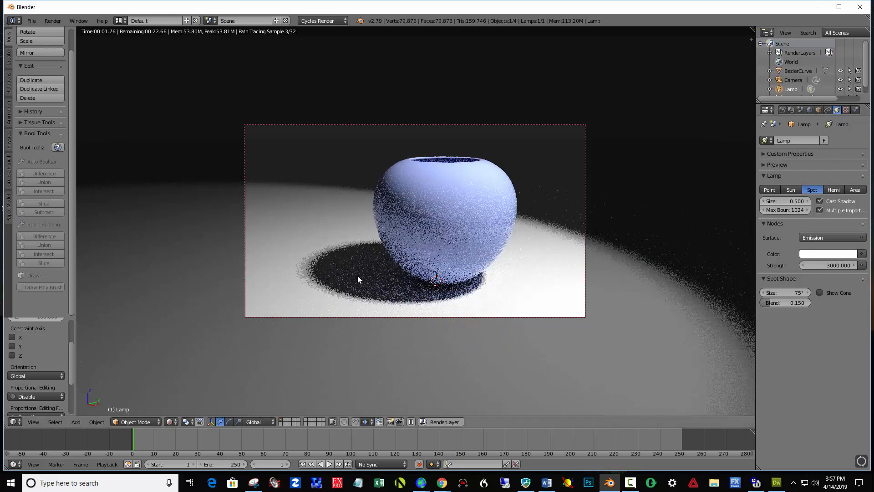
click(790, 200)
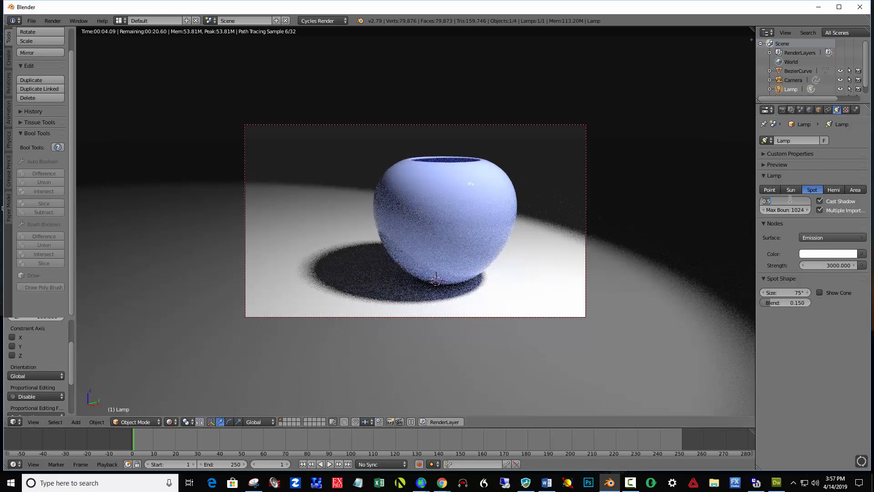
text(1)
key(Return)
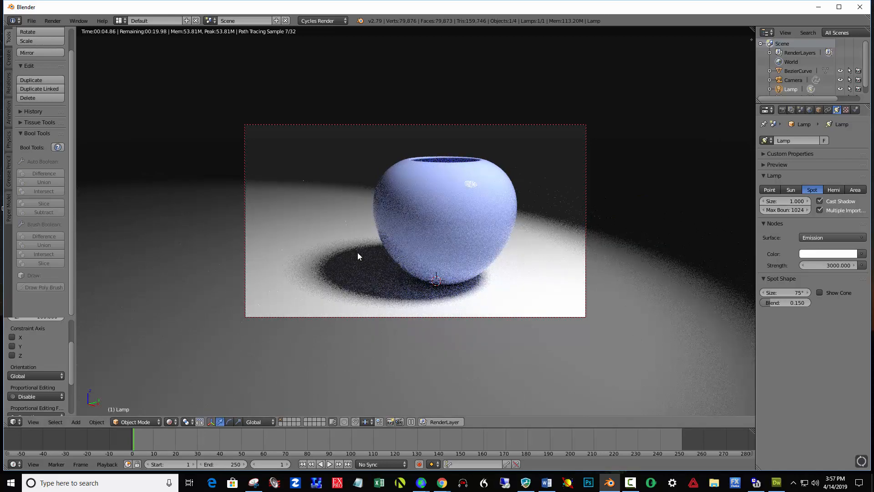
- Set the render resolution percentage to 100%
click(784, 109)
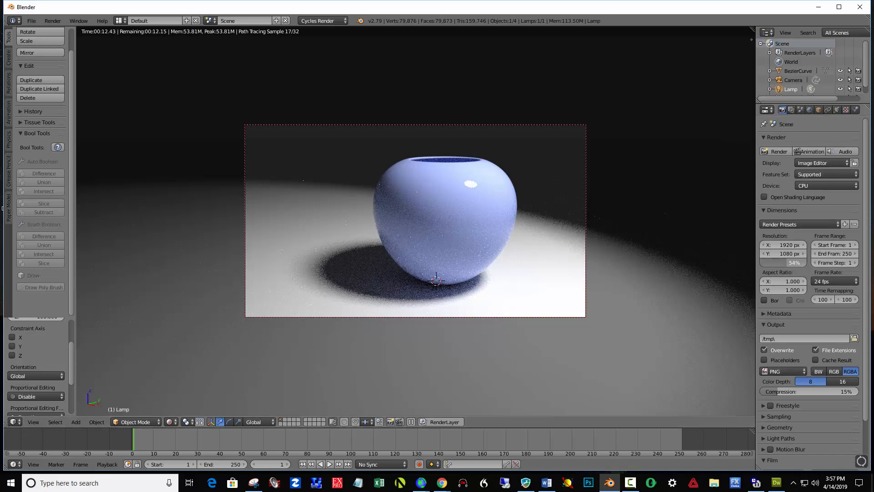
click(777, 262)
text(100)
key(Return)
- Set the render samples to 250 and Clamp Indirect to 1.00 in the Sampling settings
click(763, 416)
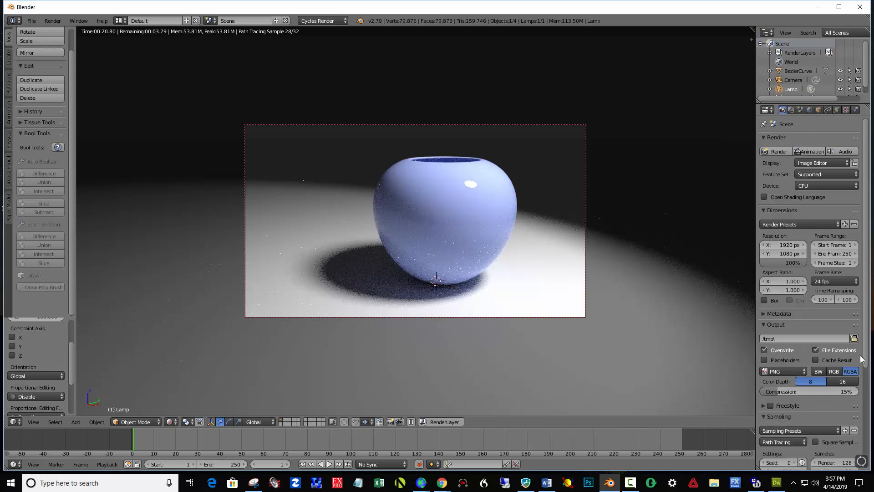
drag(865, 351, 865, 410)
click(840, 395)
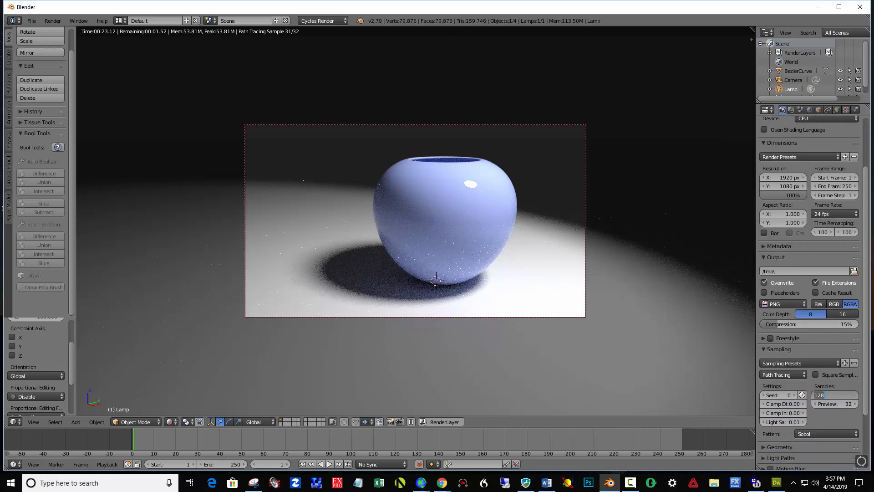
text(250)
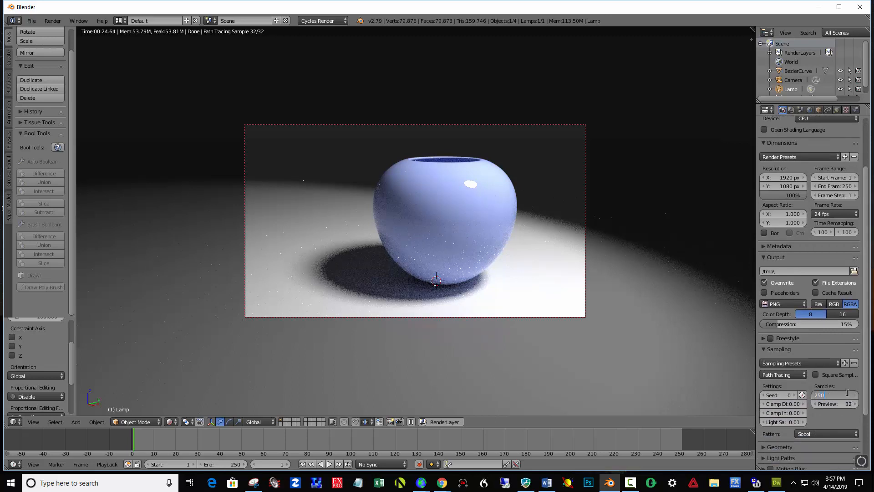
key(Return)
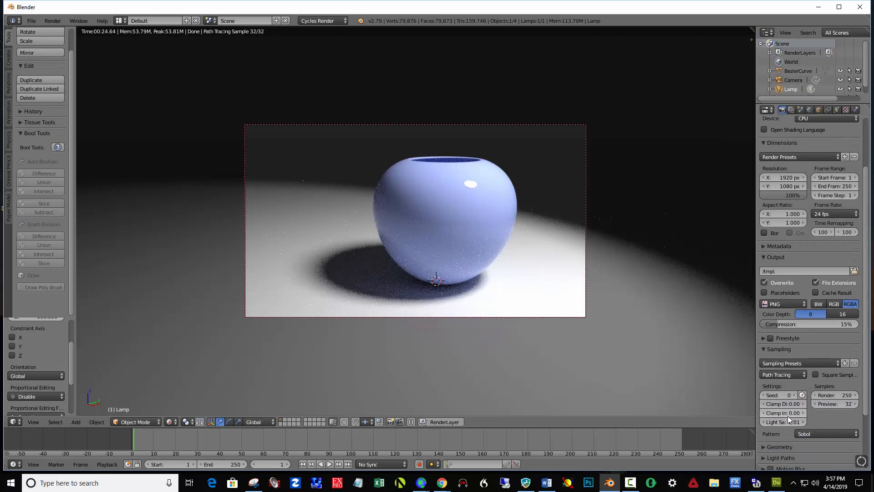
click(790, 412)
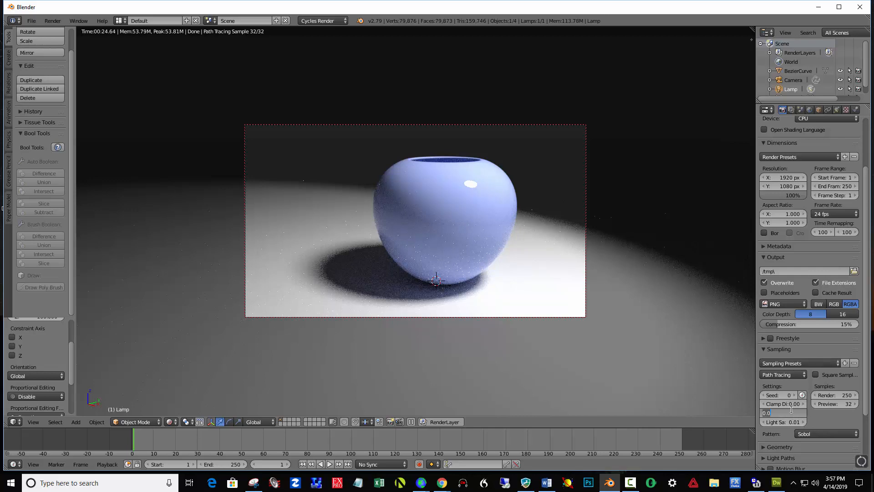
text(1)
key(Return)
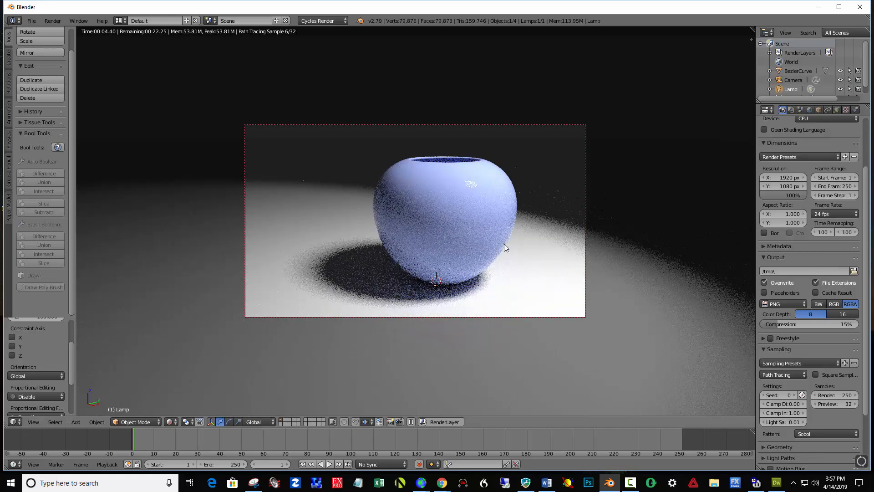
- Render the vase image and change the Cycles render device to GPU Compute
key(F12)
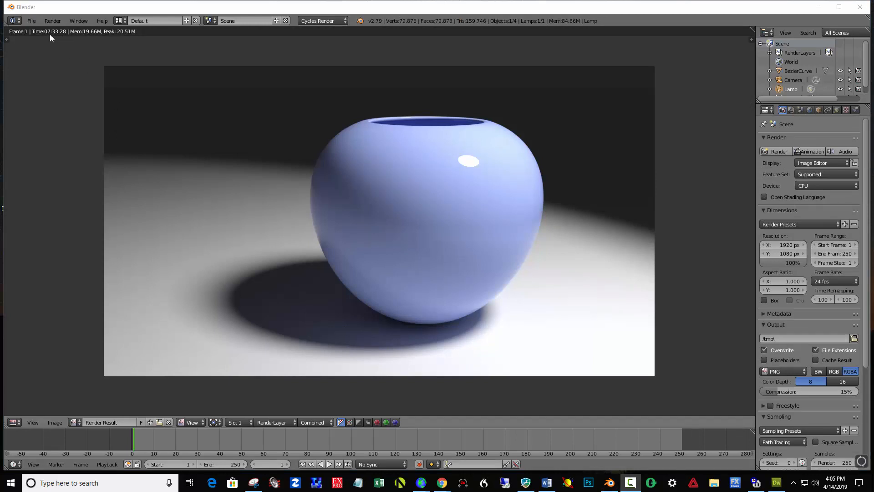
click(805, 185)
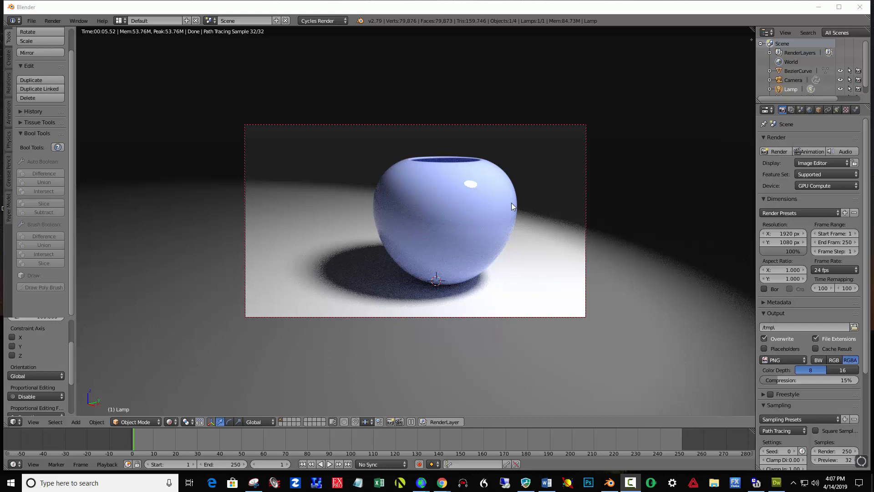
- Leave the camera view, switch the viewport to Solid shading and shrink the timeline to enlarge the 3D view
click(427, 284)
key(KP_1)
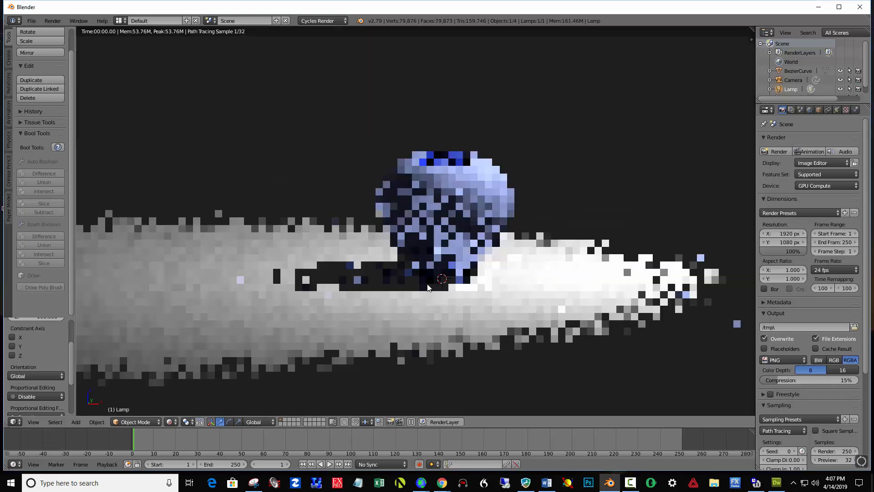
key(ctrl+alt+space)
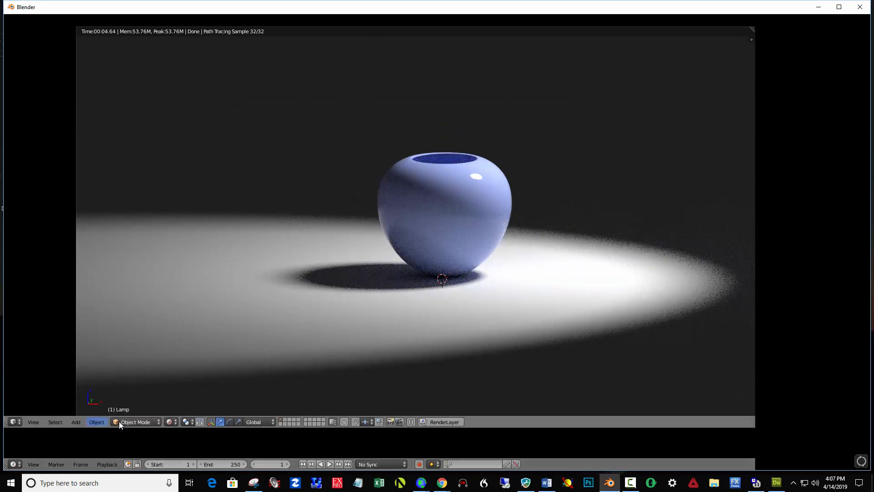
click(170, 421)
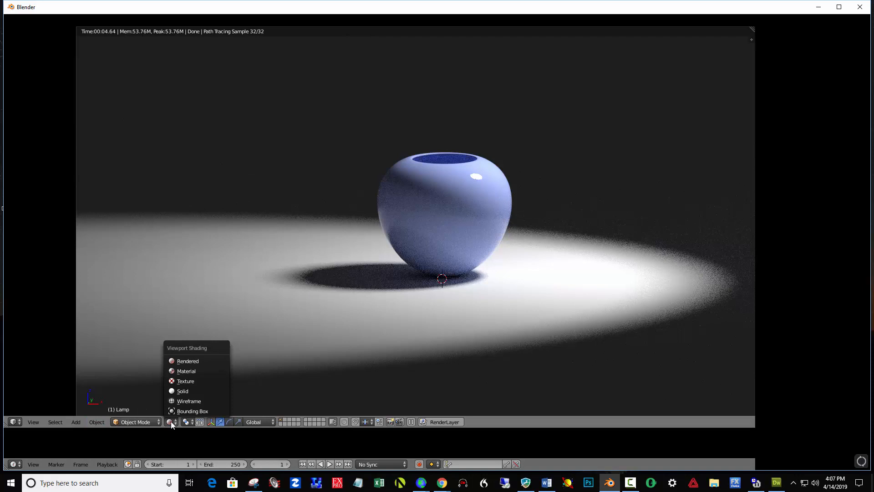
click(192, 391)
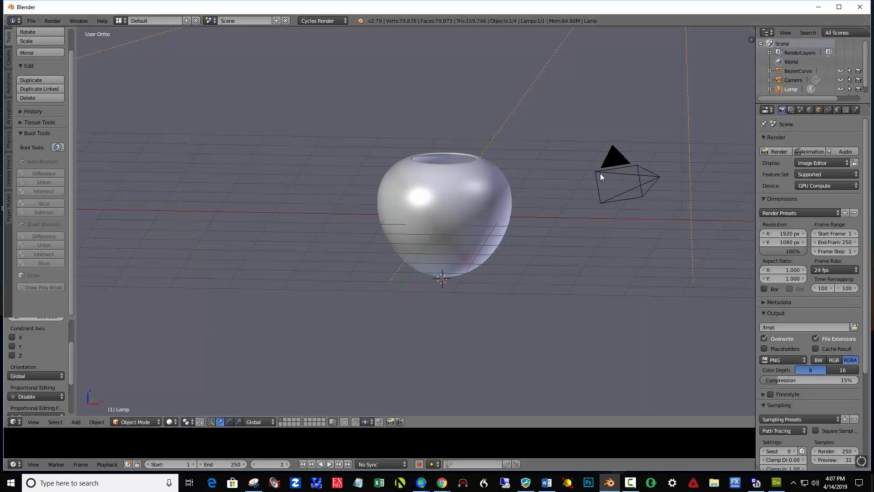
drag(485, 428, 486, 454)
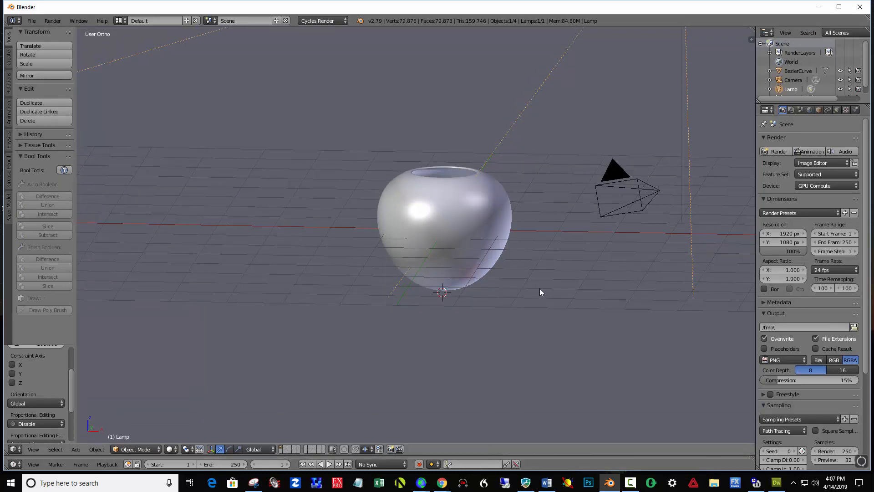
- Move the finished vase away from the scene centre along the X axis and then along the Y axis
mouse_move(545, 282)
middle_down()
mouse_move(539, 289)
mouse_move(543, 280)
middle_up()
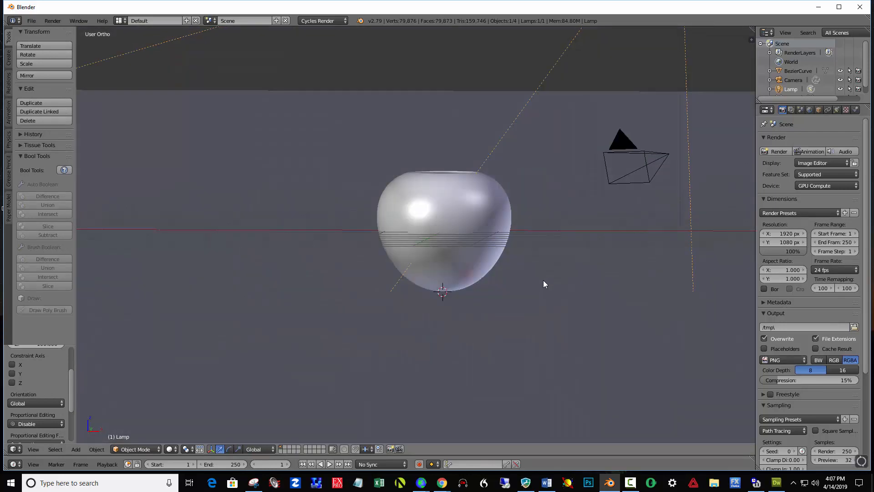
right_click(468, 216)
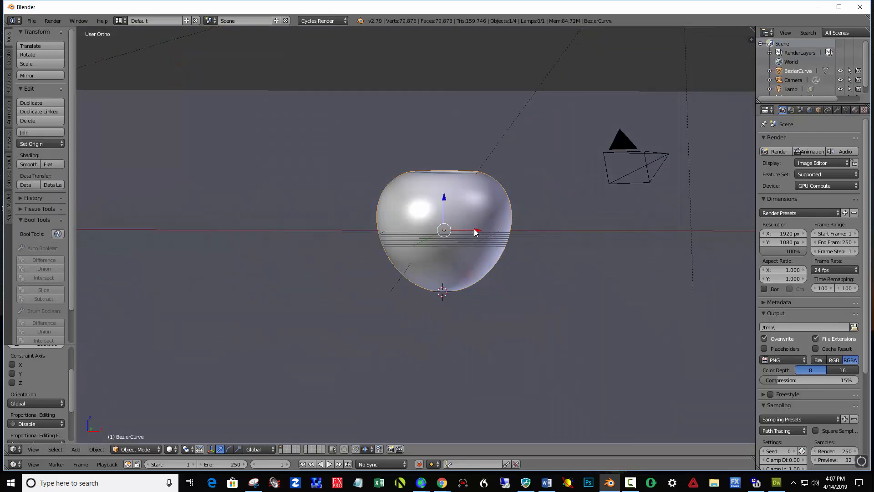
drag(474, 229, 687, 244)
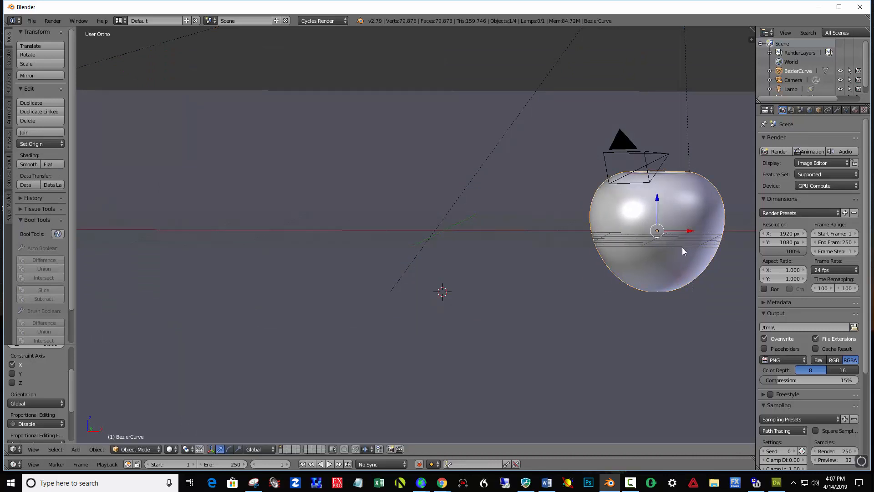
key(KP_3)
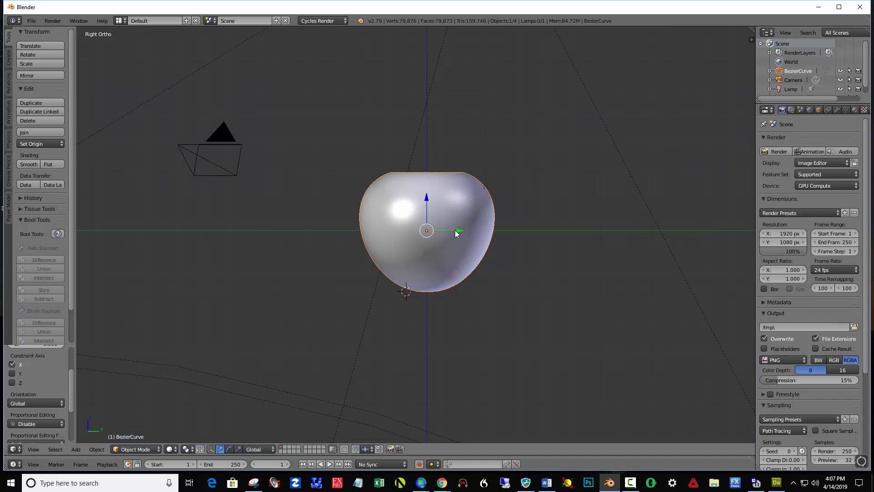
drag(459, 230, 647, 250)
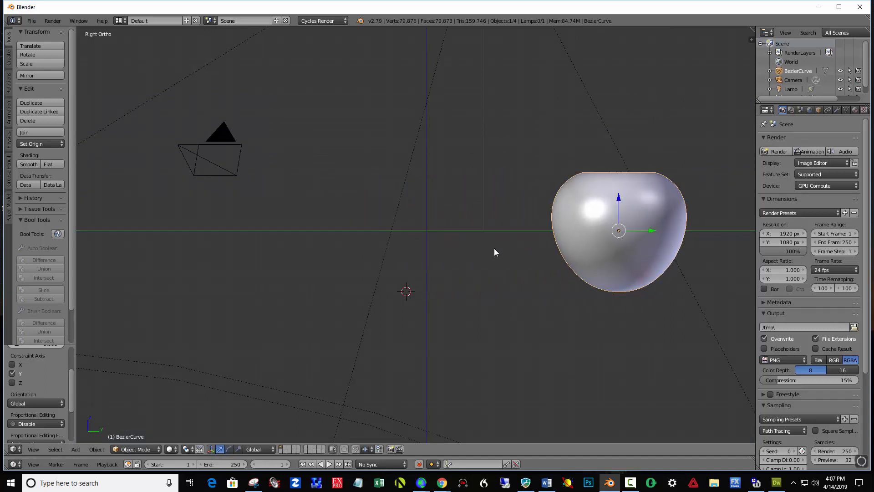
- Place the 3D cursor near the world origin in the right view and add a Bezier curve there
click(427, 231)
key(KP_1)
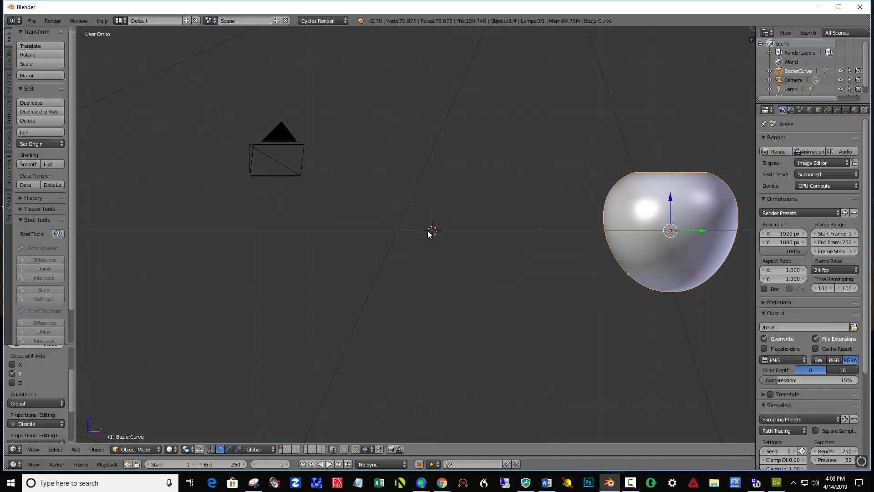
key(KP_3)
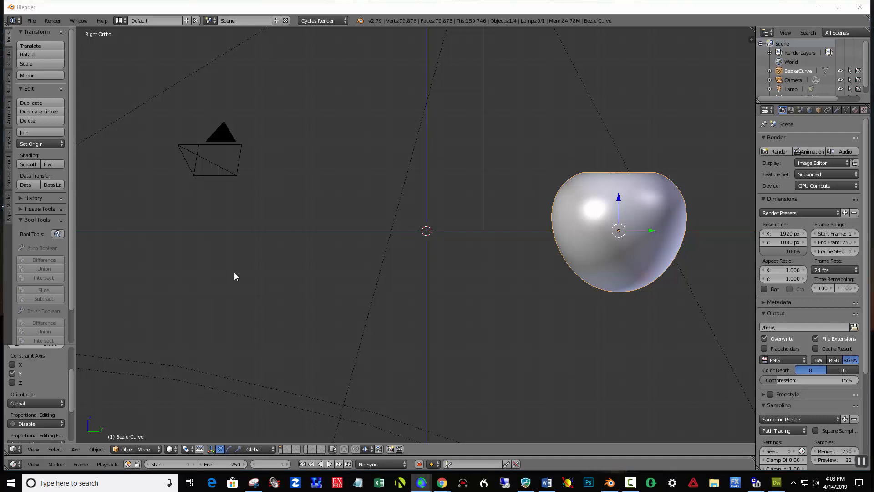
click(427, 232)
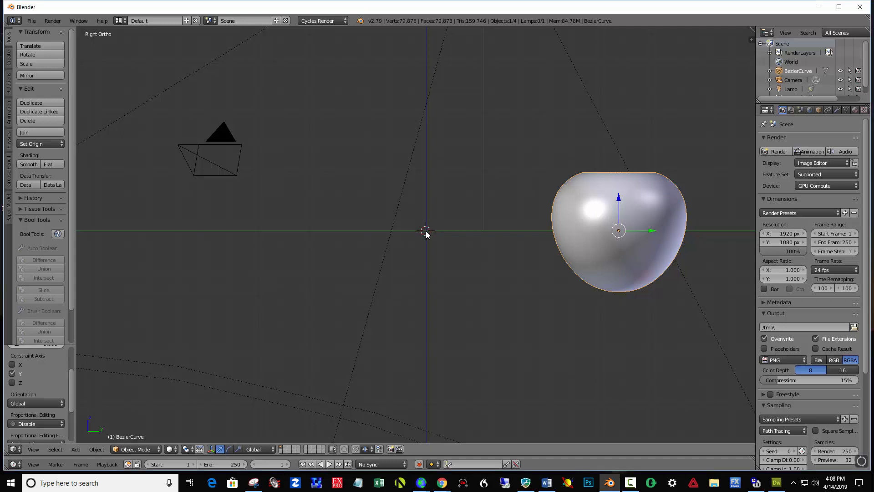
key(shift+a)
mouse_move(428, 234)
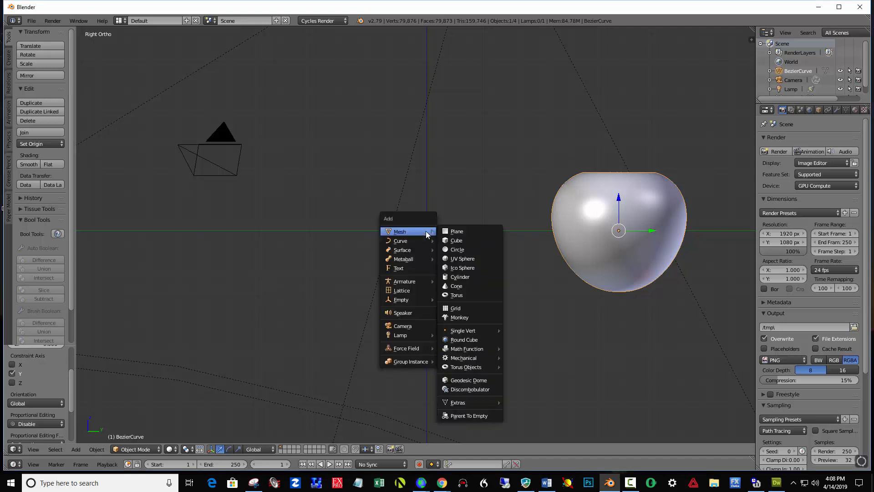
click(457, 241)
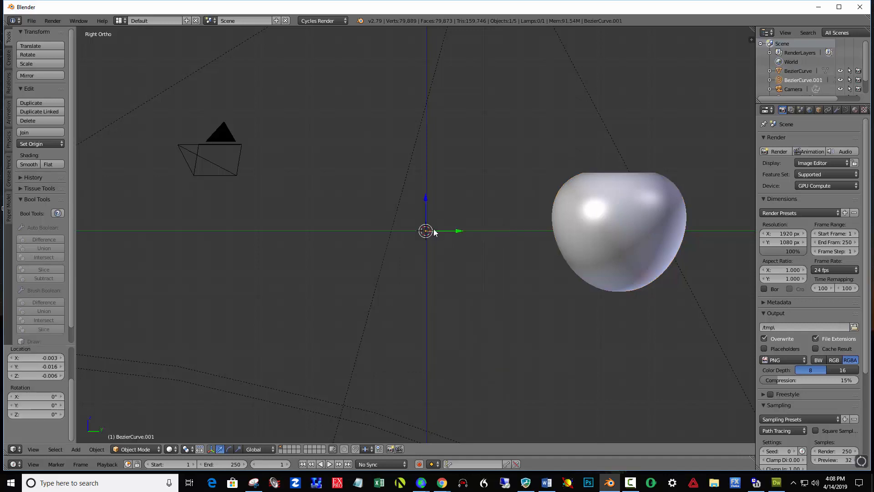
- Nudge the new curve onto the centre line along Y and rotate it 90° about the Y axis
drag(458, 230, 459, 231)
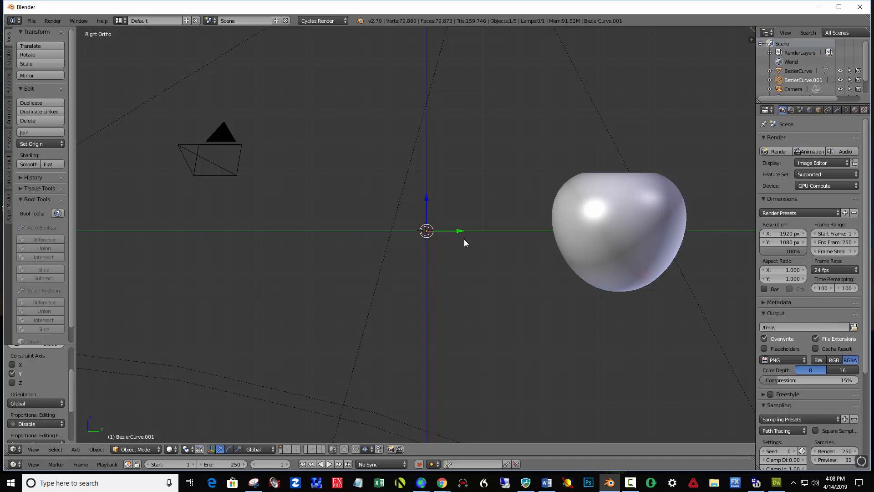
key(KP_1)
key(KP_3)
text(ry90)
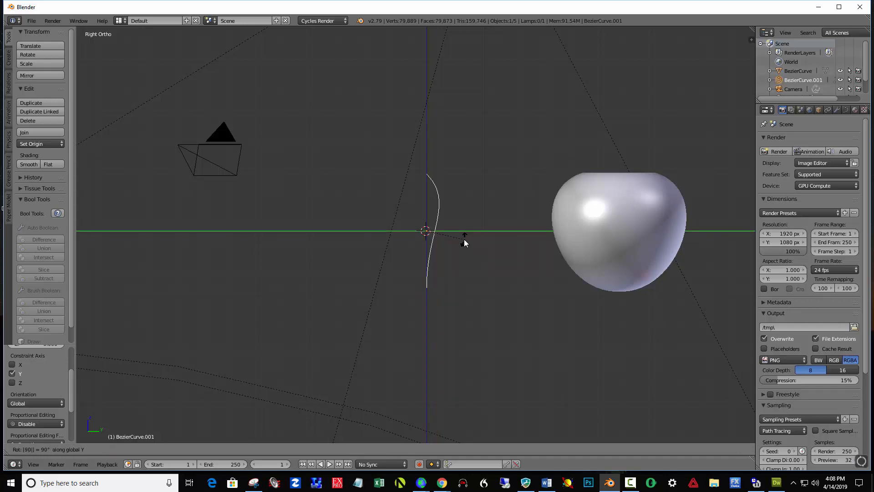
key(Return)
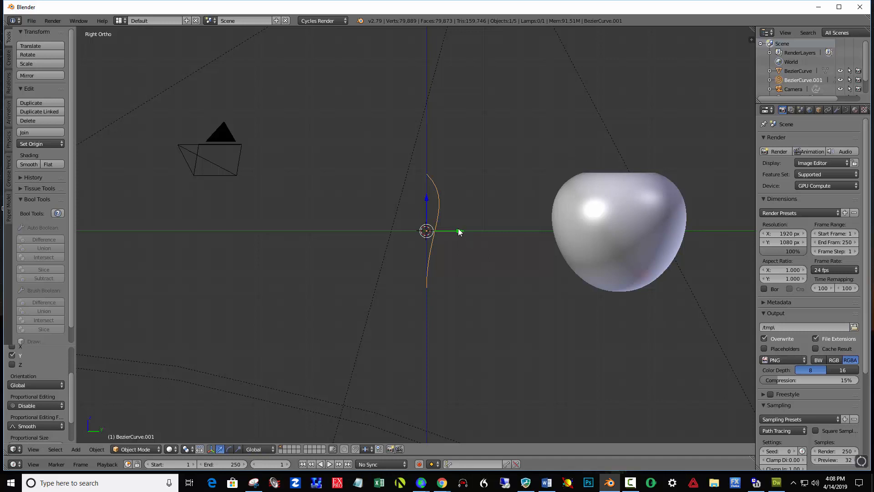
- Enter Edit Mode on the new curve and subdivide it once with all control points selected
click(158, 448)
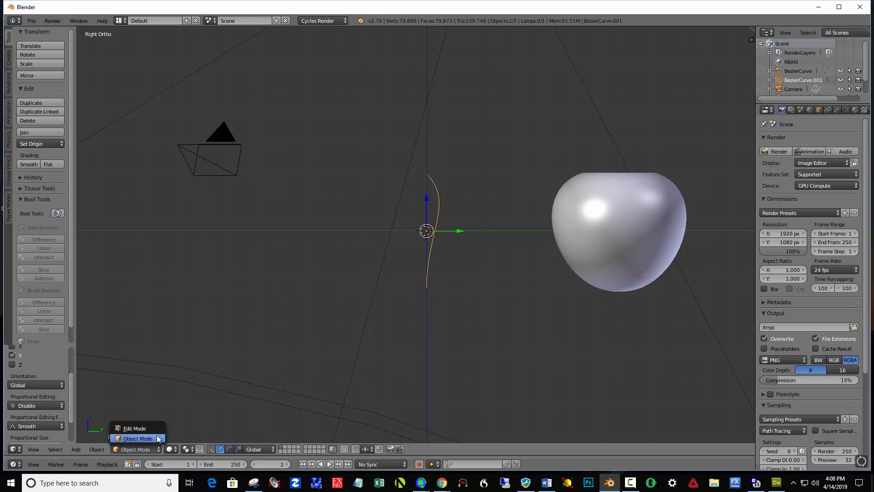
click(137, 428)
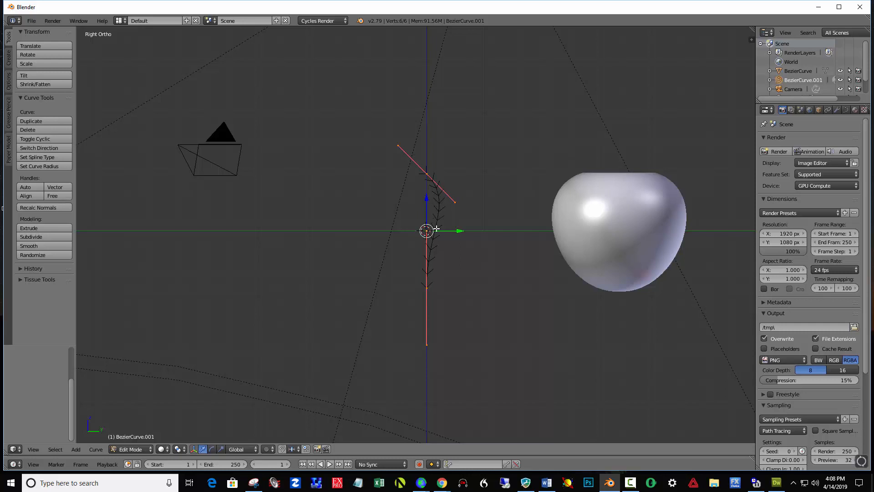
right_click(427, 173)
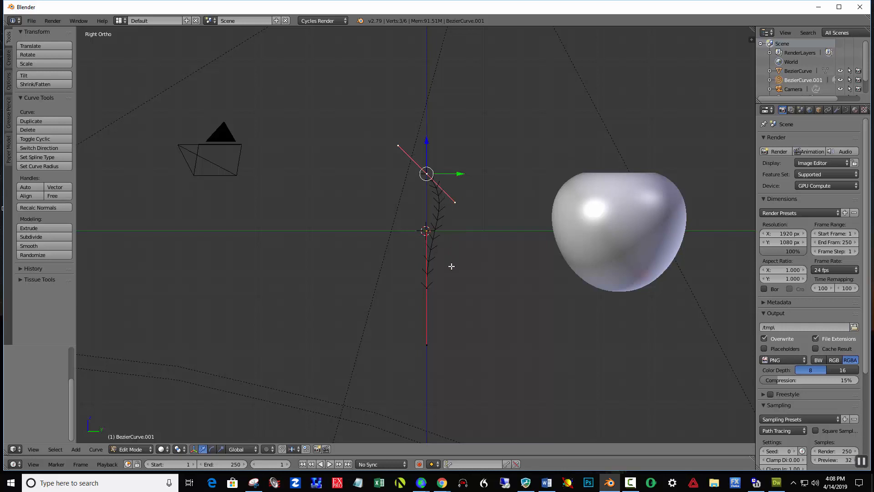
shift+right_click(426, 288)
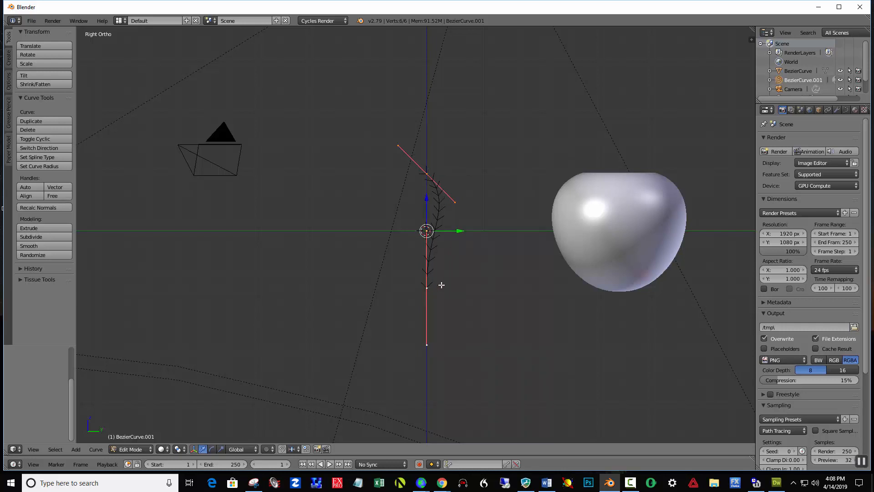
scroll(446, 286, up, 4)
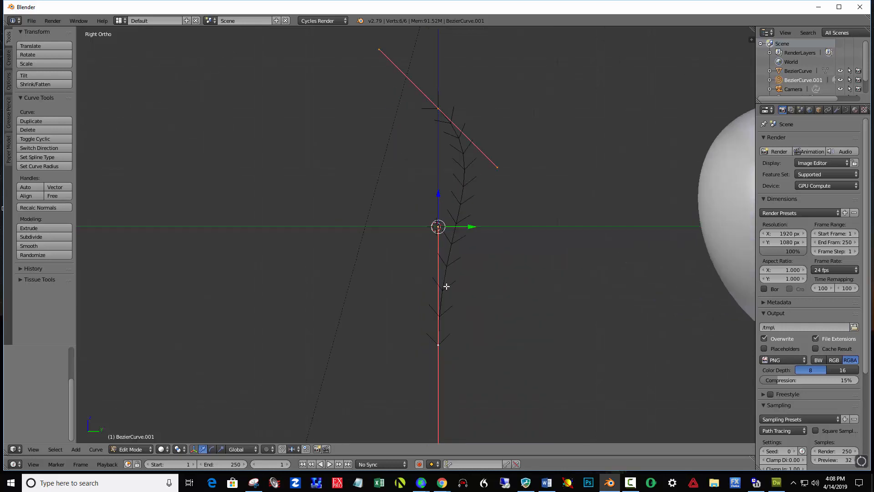
key(w)
click(527, 228)
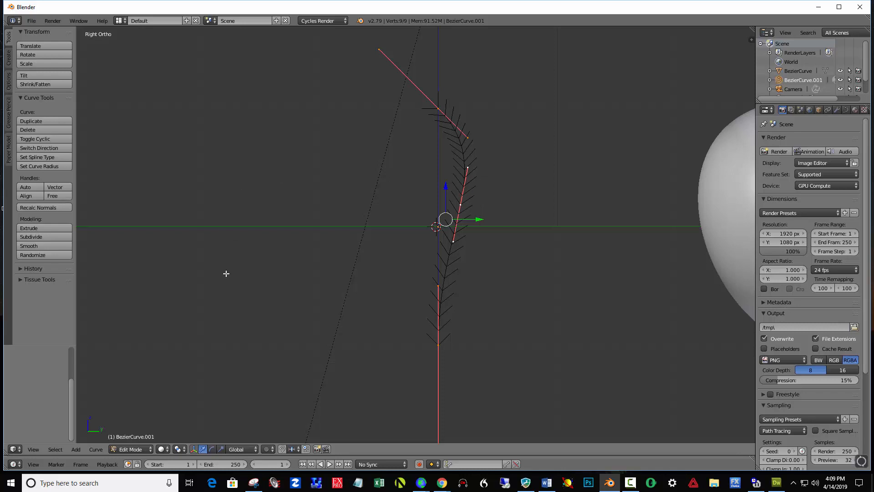
- Adjust the new middle point's lower handle, then pull that control point outward along Y to bulge the profile
right_click(453, 241)
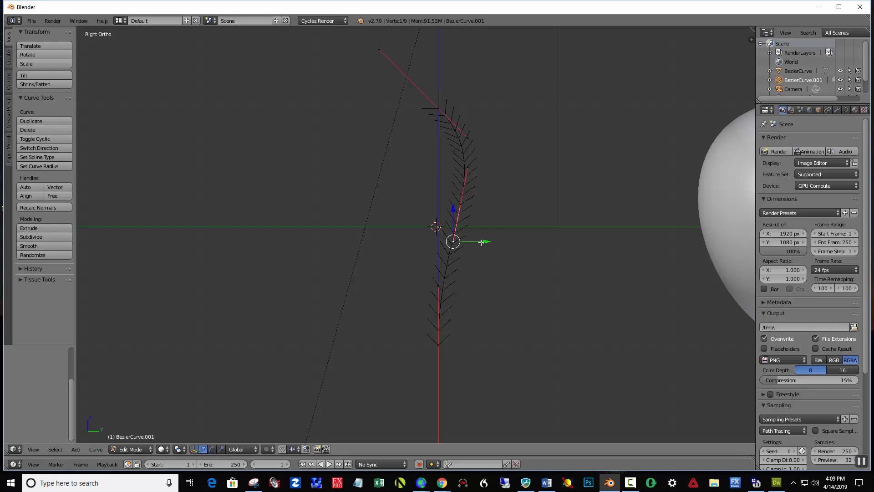
mouse_move(481, 242)
mouse_down()
mouse_move(463, 242)
mouse_move(515, 248)
mouse_move(483, 251)
mouse_up()
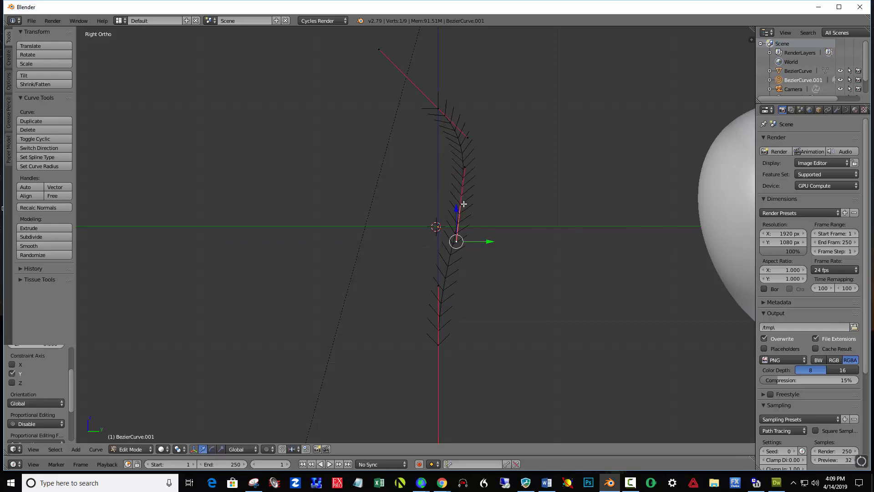
right_click(462, 204)
drag(493, 204, 556, 203)
drag(525, 167, 531, 168)
click(527, 168)
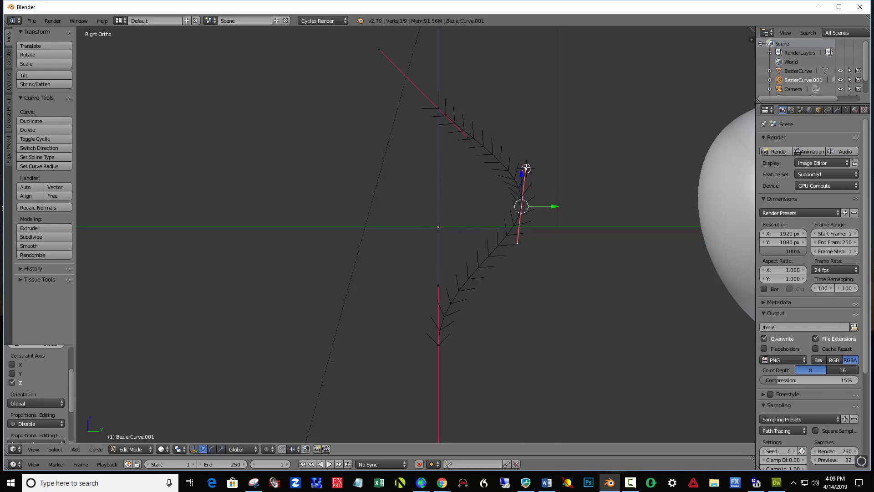
- Raise the middle point's upper handle along Z, then shift the top end point and its upper handle outward along Y
right_click(527, 168)
drag(526, 139, 534, 56)
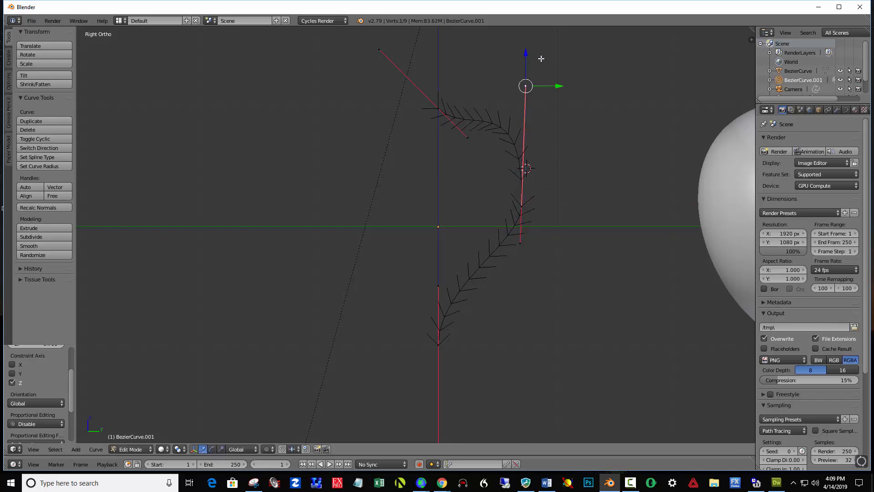
right_click(438, 108)
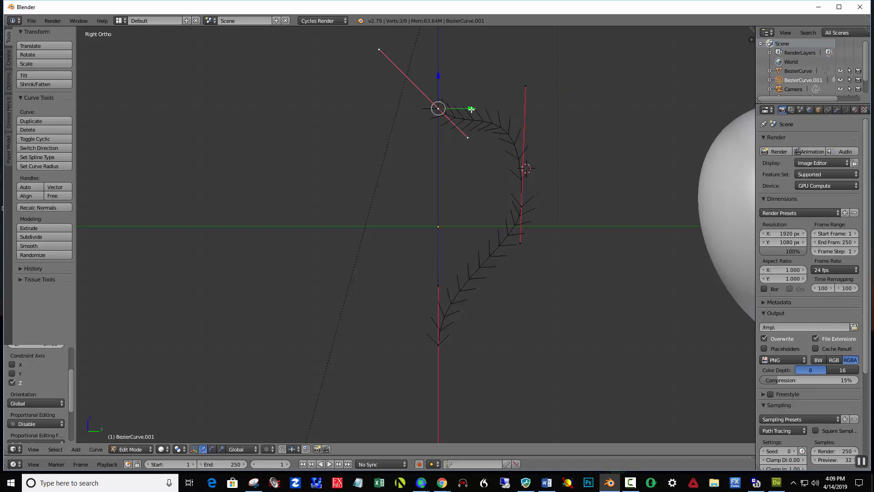
drag(471, 108, 501, 107)
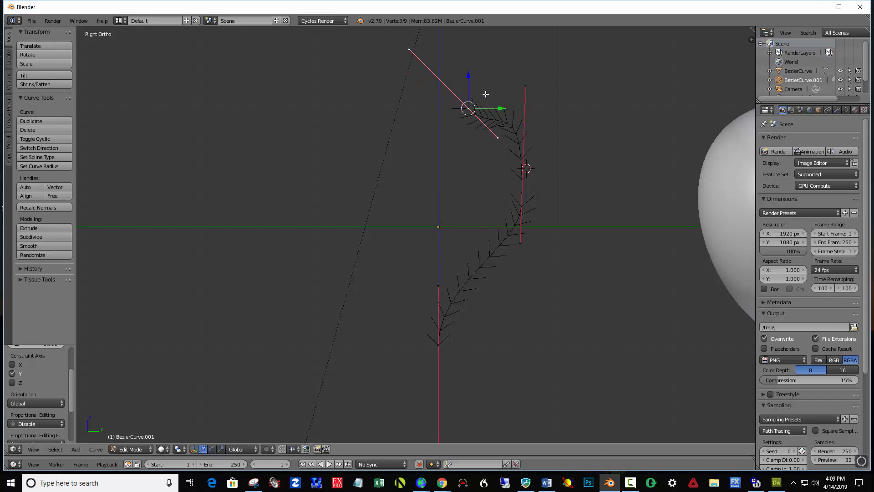
right_click(408, 49)
drag(438, 48, 480, 41)
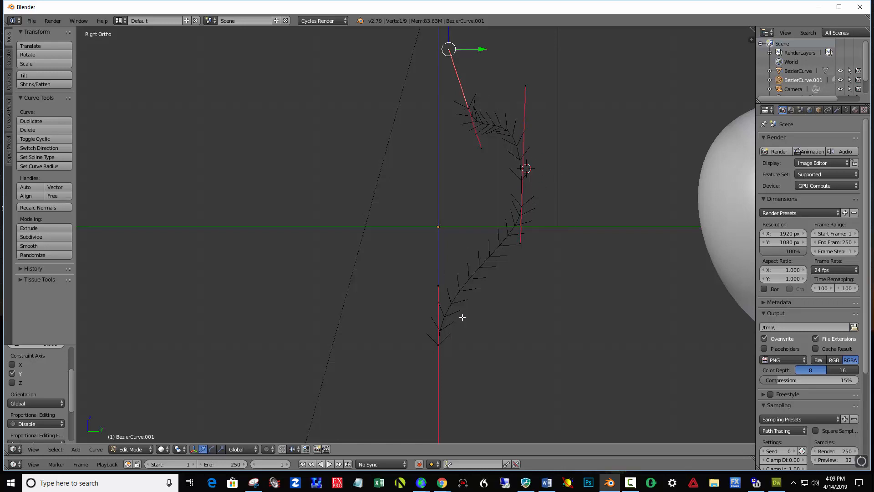
- Swing the bottom end point's lower handle to horizontal for a flatter base and pull the middle point further outward along Y
scroll(463, 317, down, 2)
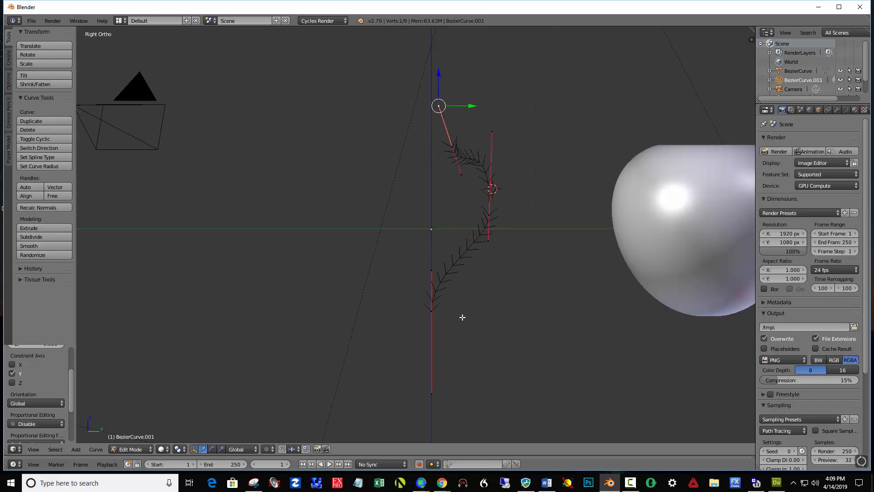
right_click(432, 393)
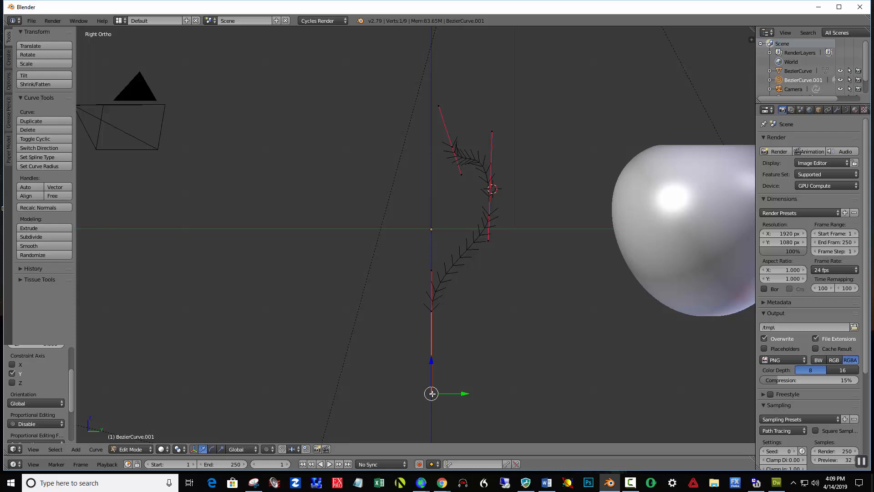
key(g)
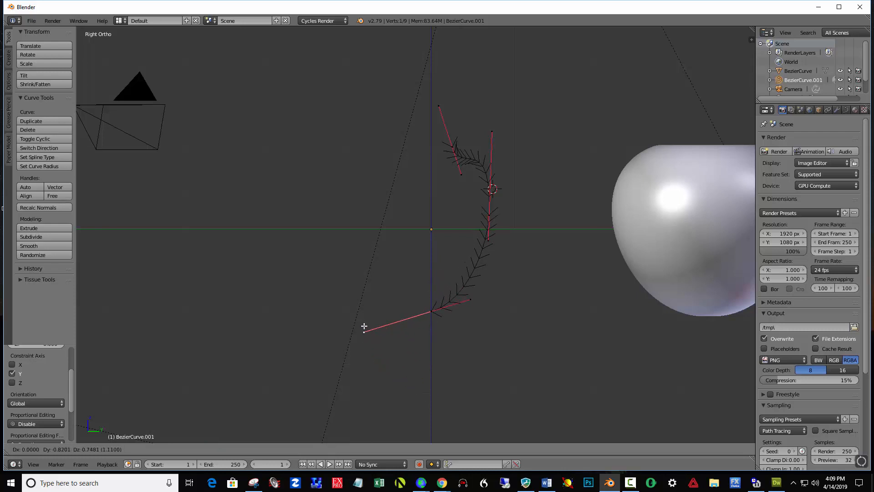
click(360, 312)
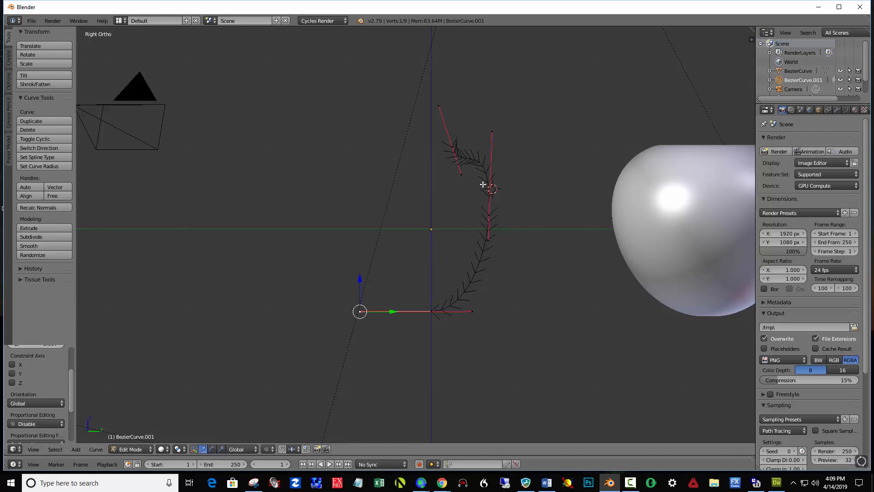
right_click(489, 215)
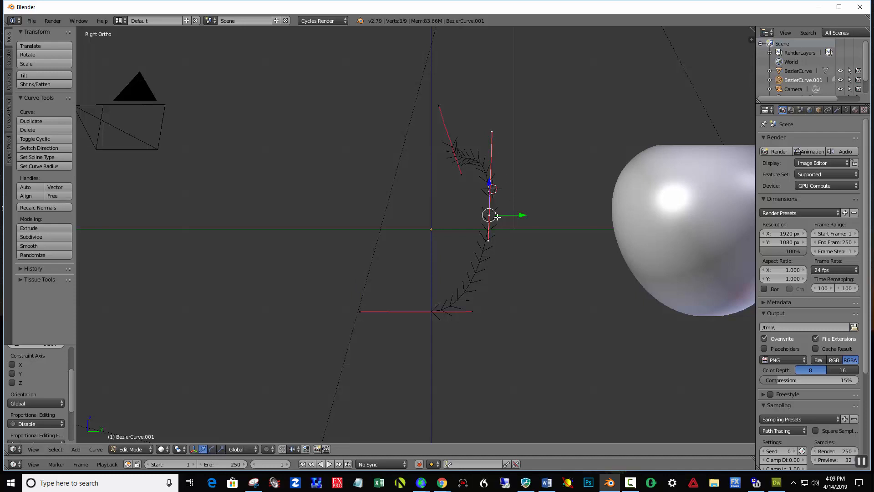
drag(516, 215, 548, 217)
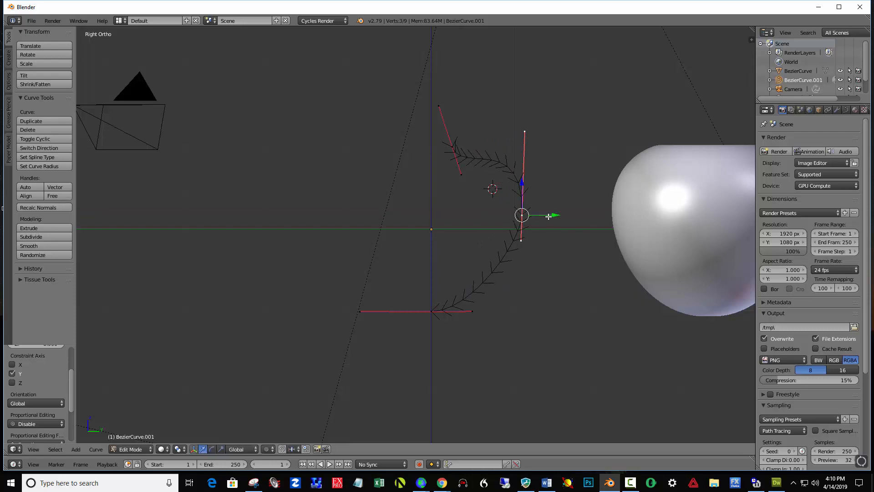
- Raise the top end point along Z and tilt its upper handle outward along Y to shape the vase neck
right_click(439, 105)
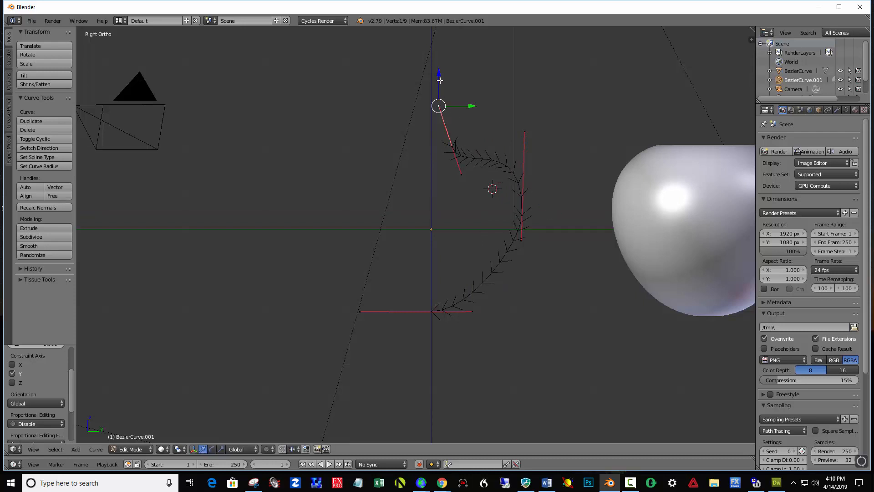
drag(440, 79, 440, 65)
right_click(452, 145)
drag(452, 114, 452, 84)
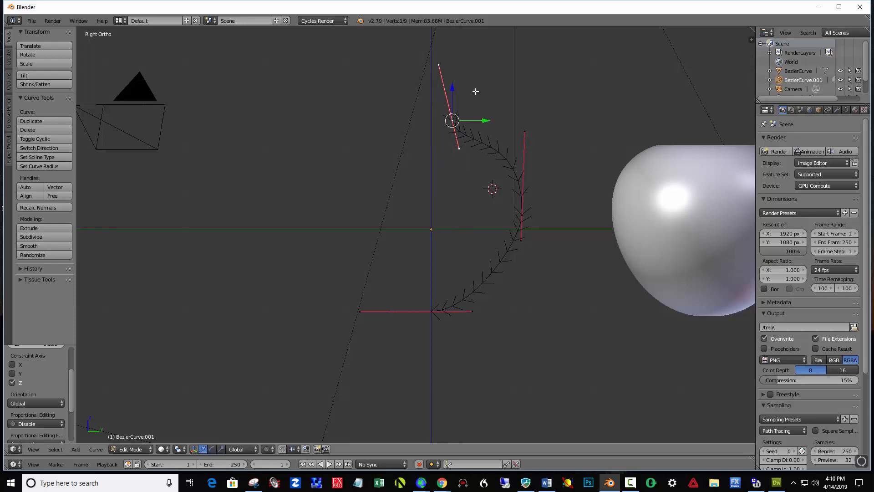
right_click(438, 66)
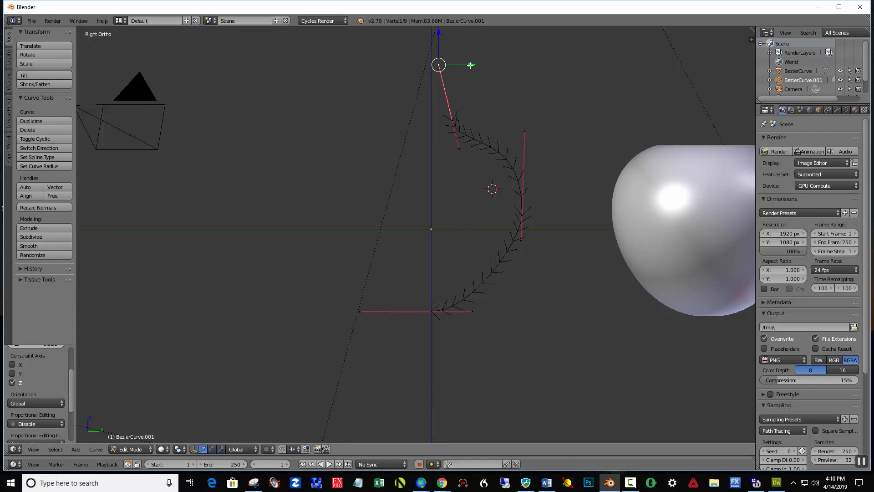
drag(471, 65, 496, 61)
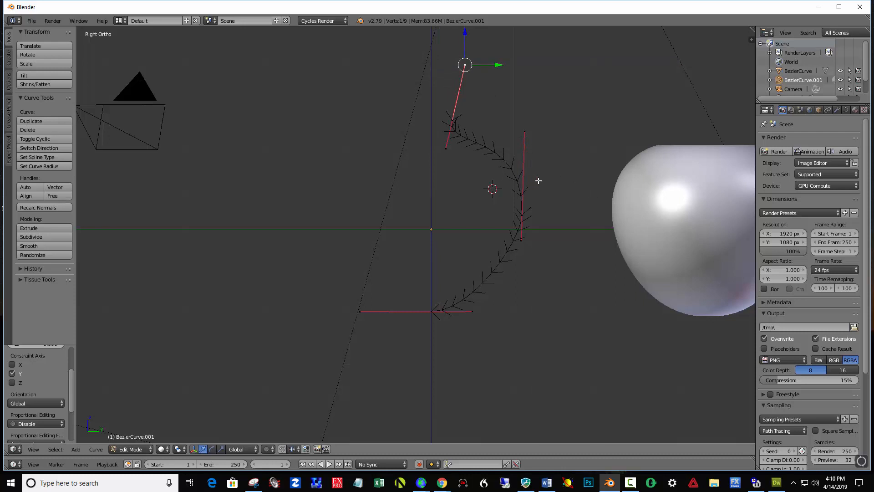
- Move the bottom end point down about 0.64 along Z to lengthen the vase body
right_click(431, 312)
key(g)
key(z)
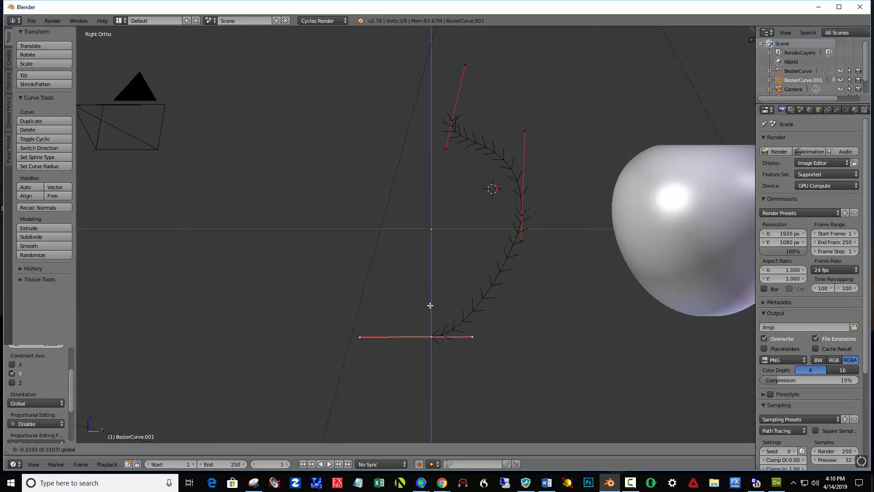
click(430, 332)
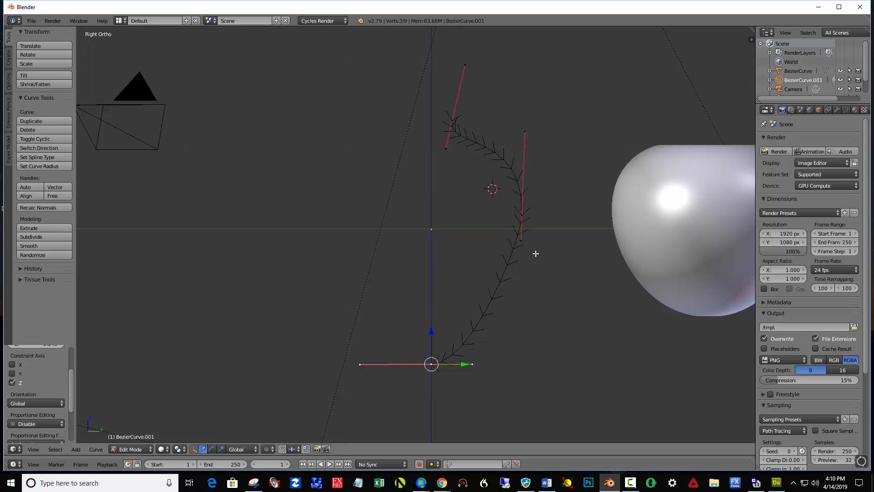
- Return to Object Mode and convert the profile curve to a mesh
click(150, 448)
click(141, 438)
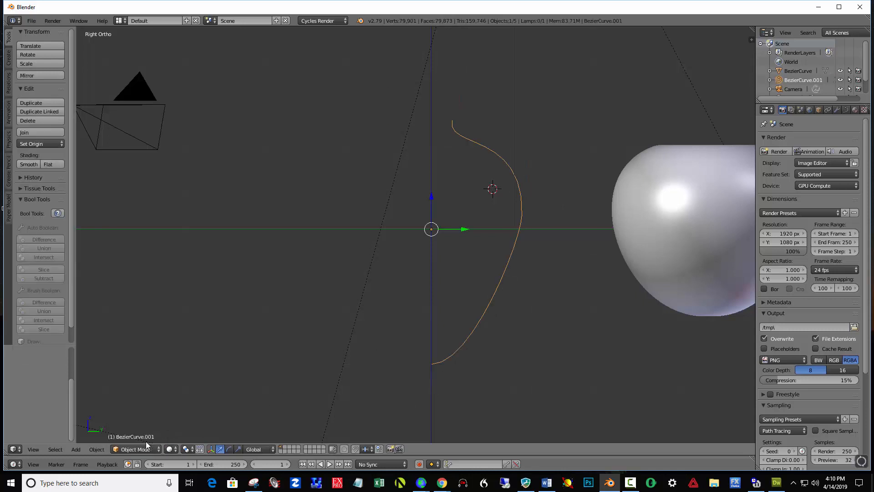
click(102, 450)
mouse_move(129, 152)
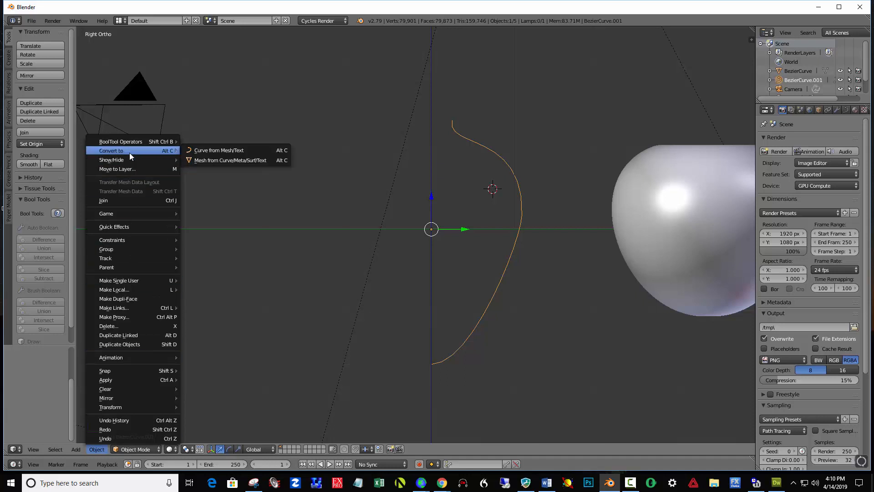
click(209, 162)
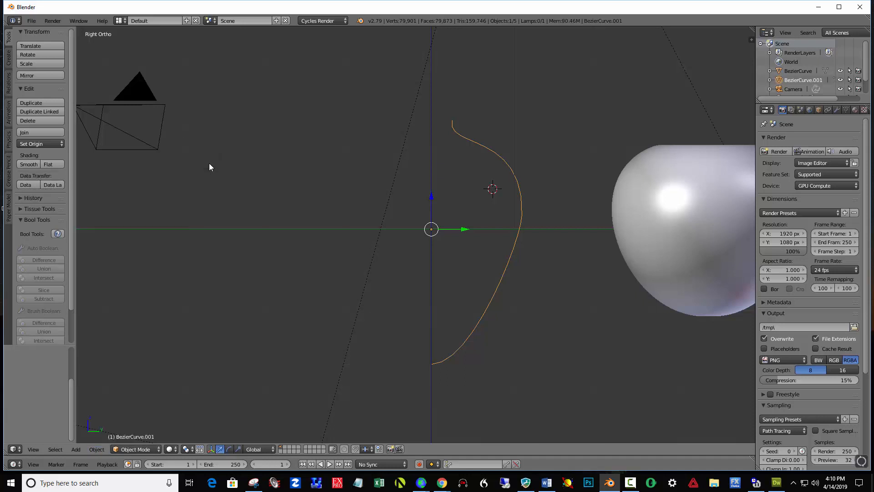
- Enter Edit Mode on the converted profile and select all of its vertices
click(121, 450)
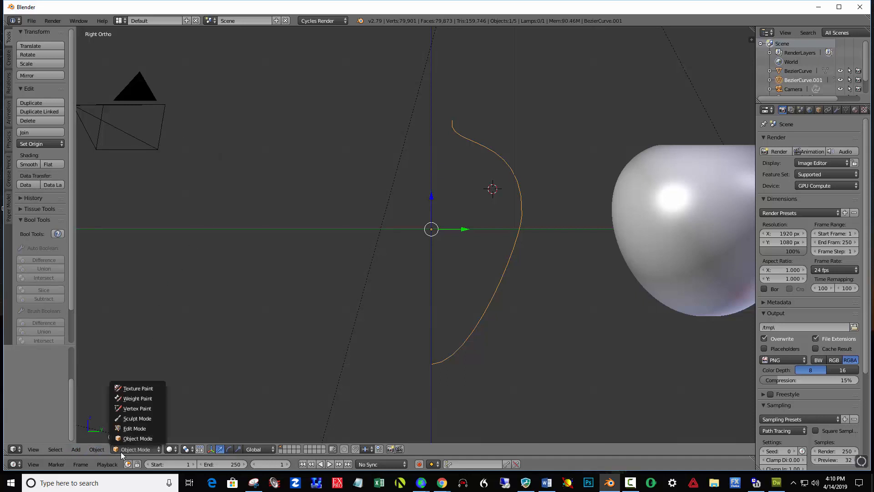
click(135, 427)
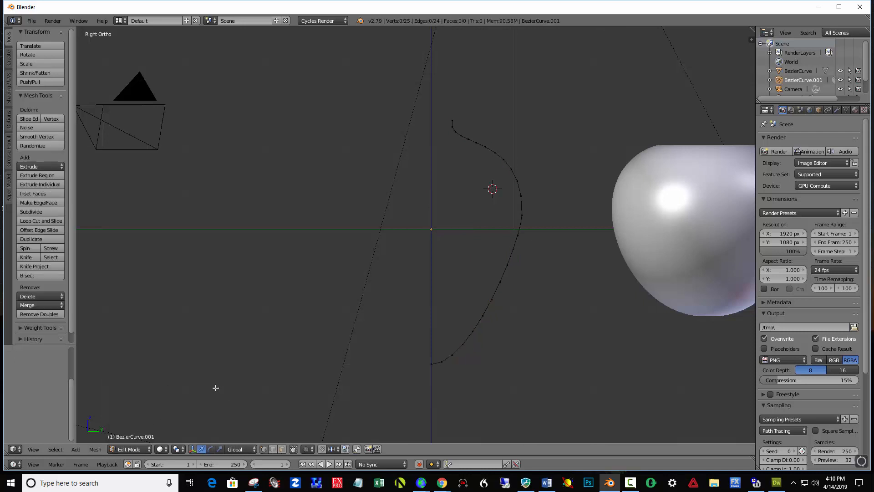
key(a)
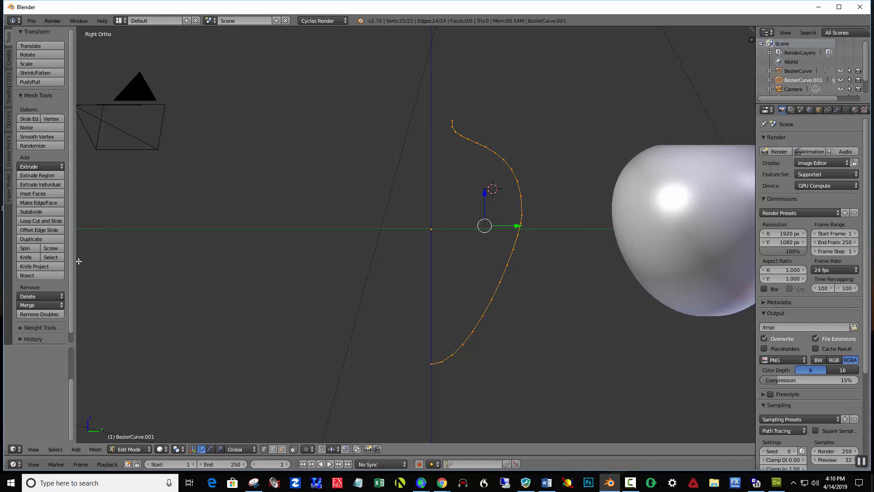
- Try to spin the profile 360° around the current 3D cursor position, with axis X 0 and Z 1
click(33, 247)
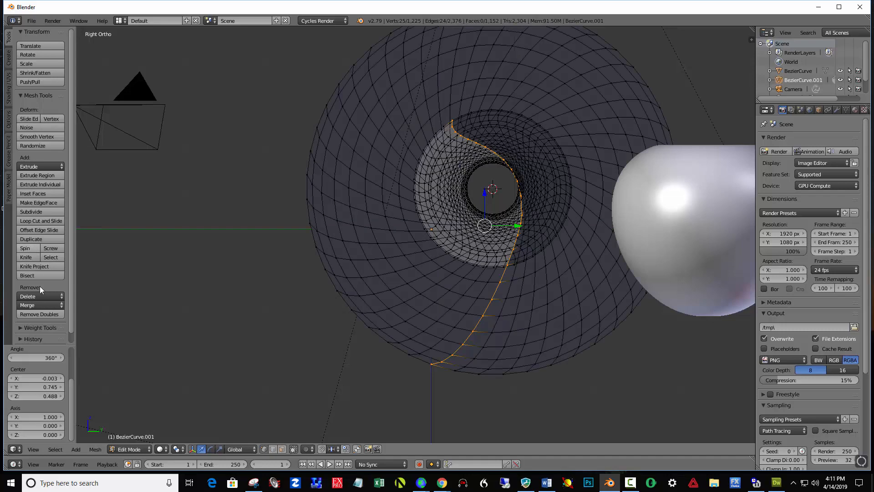
click(47, 433)
key(ctrl+a)
text(1)
key(Return)
click(50, 417)
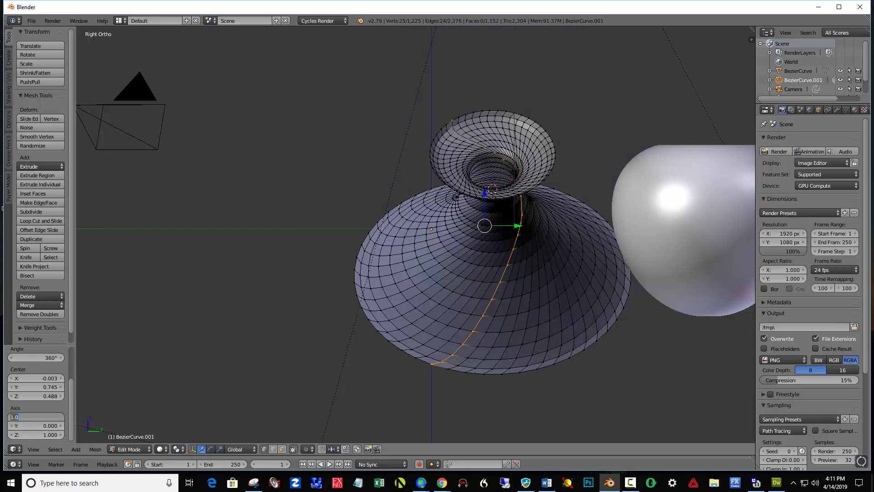
text(0)
key(Return)
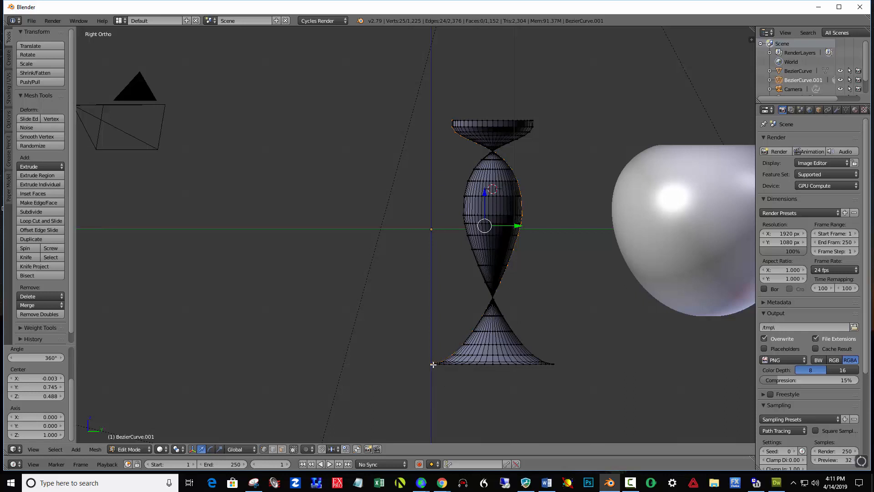
key(ctrl+z)
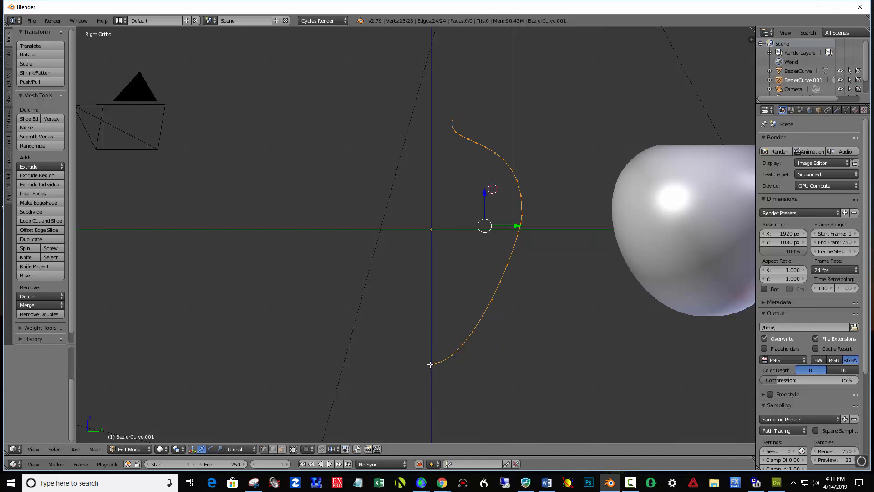
- Place the 3D cursor at the profile's bottom end on the centre line and check its position in the front view
click(430, 364)
key(KP_1)
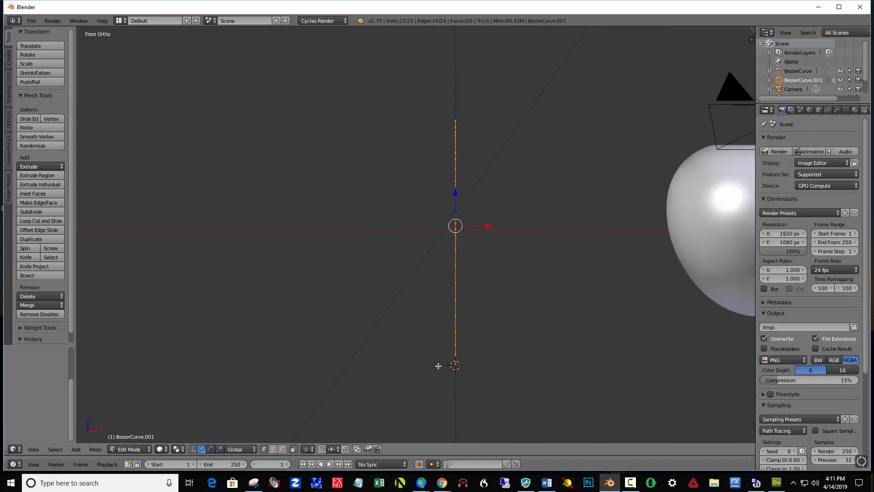
key(KP_3)
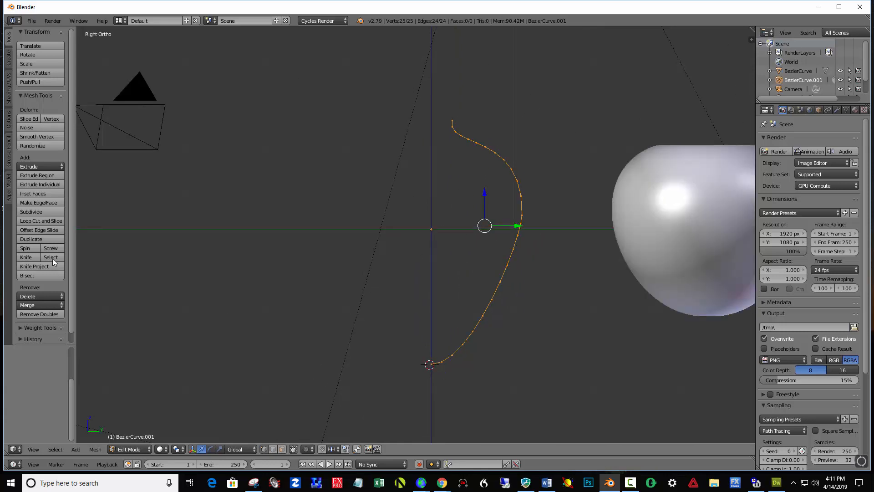
- Spin the profile 360° around the 3D cursor with axis X 0 and Z 1, then remove doubles from the whole mesh
click(32, 250)
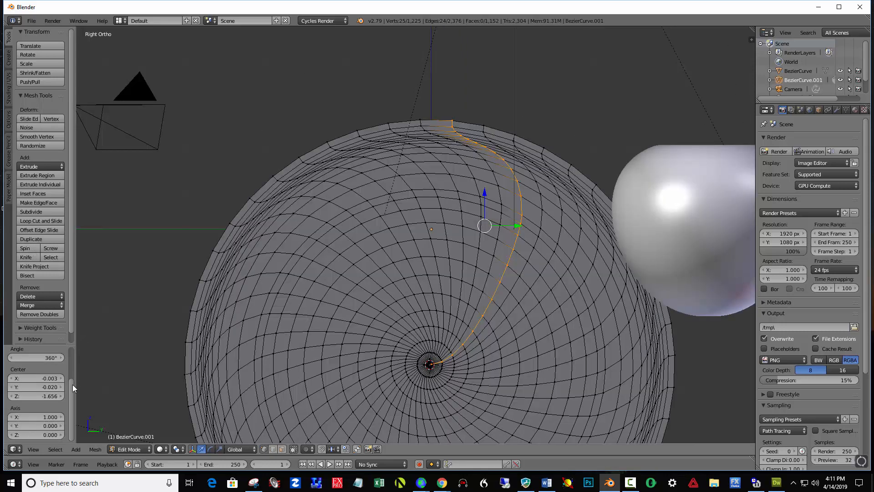
click(36, 435)
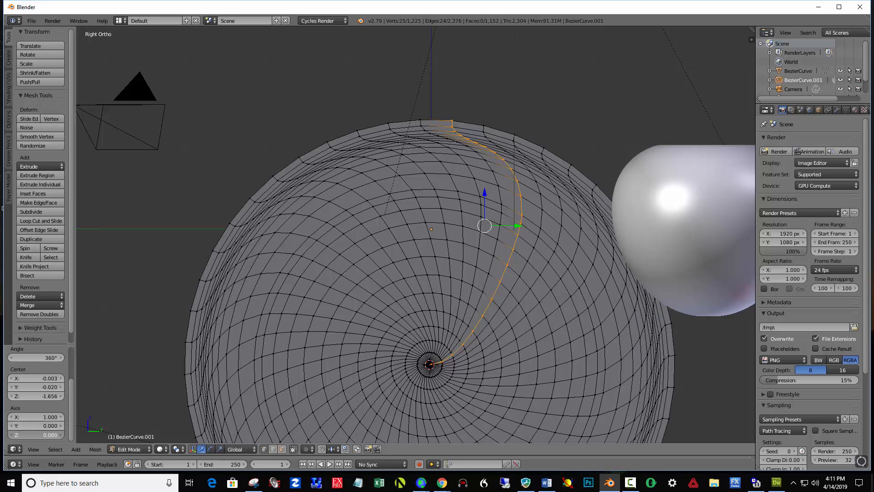
text(1)
key(Return)
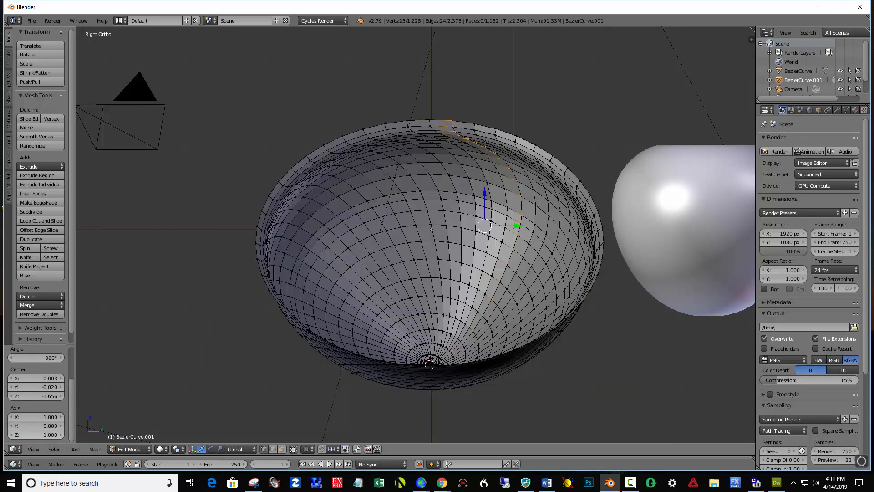
click(45, 416)
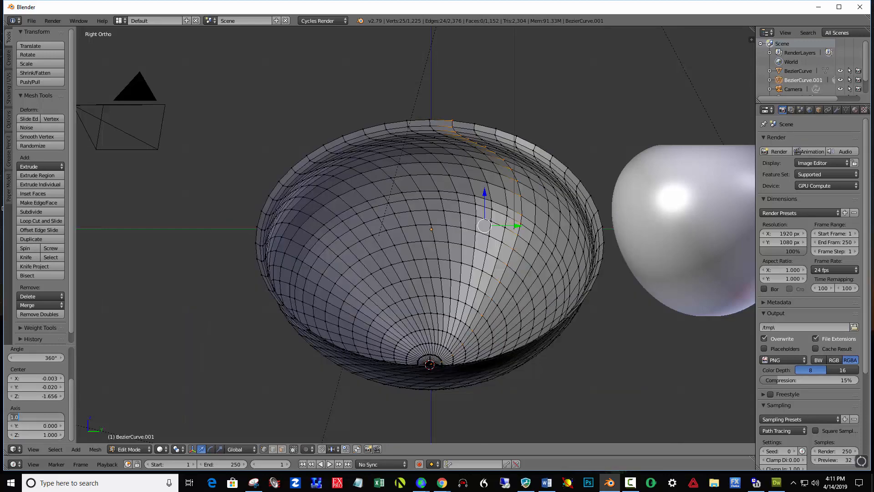
text(0)
key(Return)
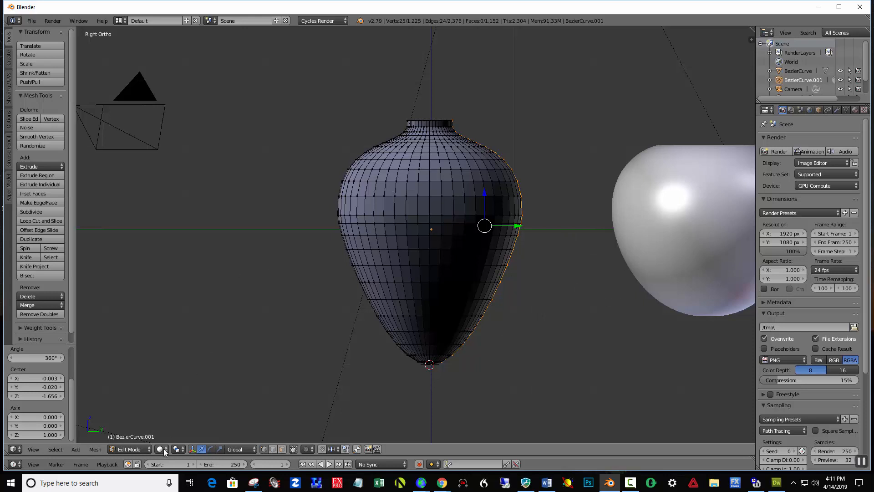
key(a)
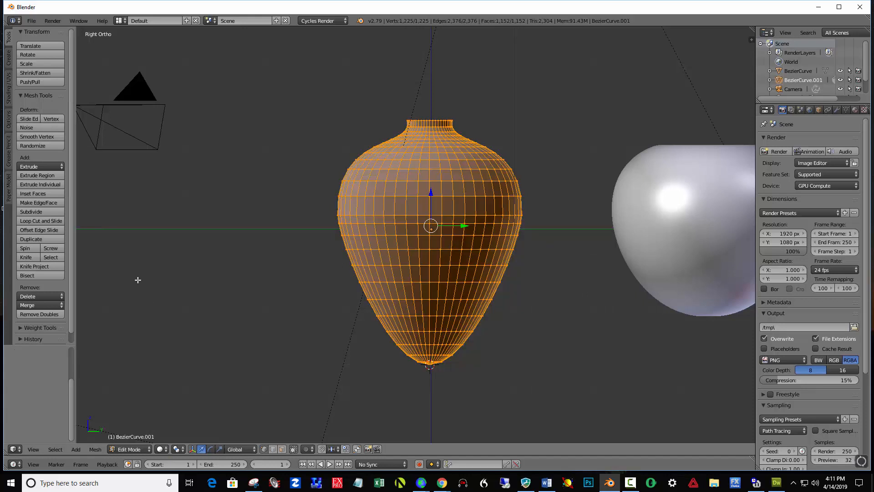
click(39, 313)
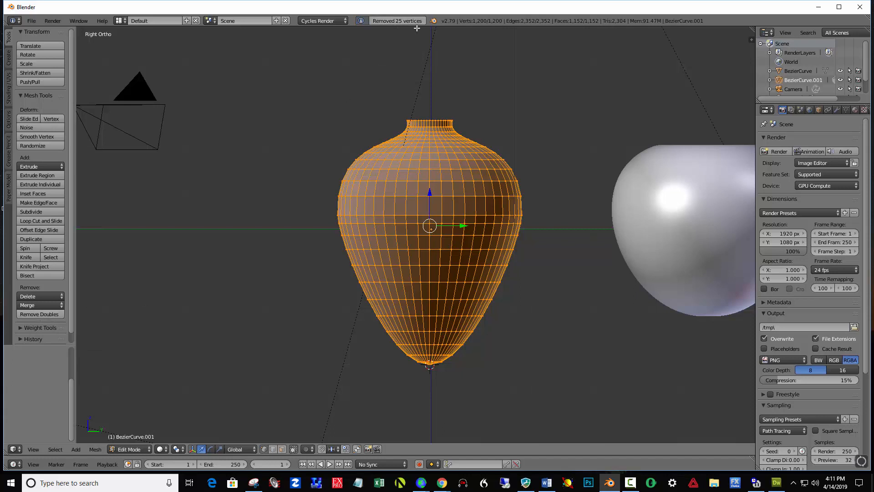
- Return the spun vase to Object Mode, add a Solidify modifier with thickness 0.07 and apply it
click(146, 449)
click(143, 441)
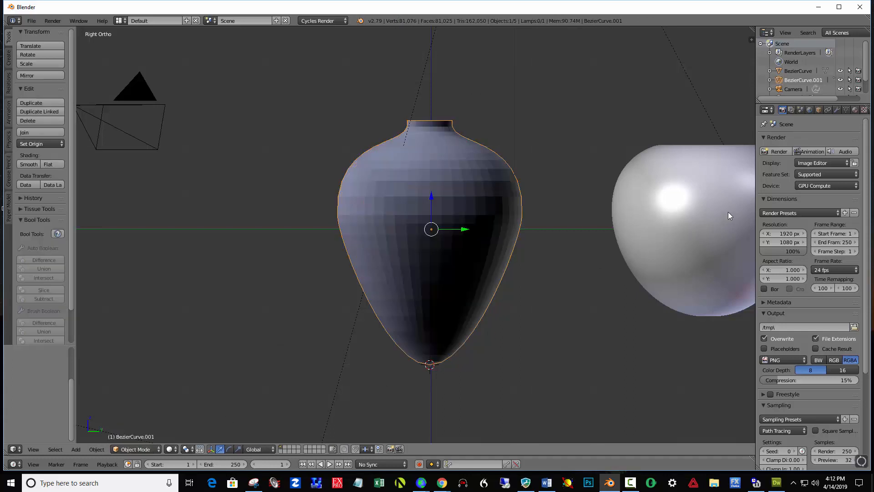
click(836, 110)
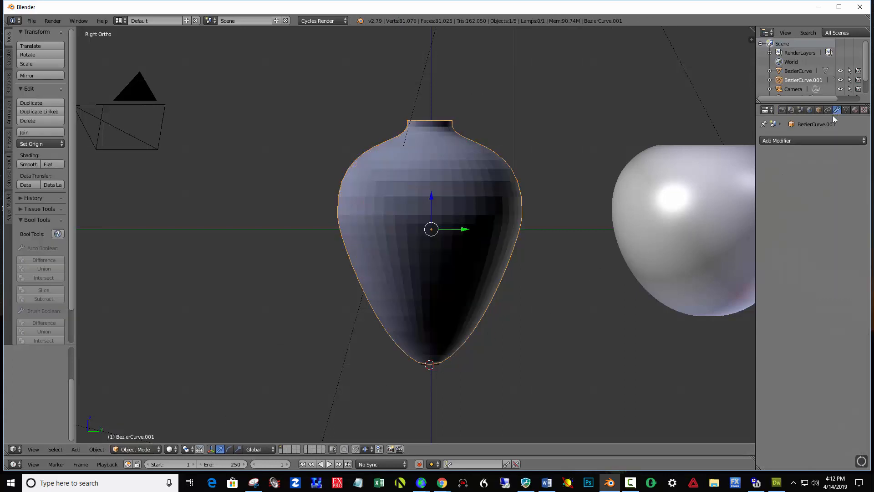
click(785, 142)
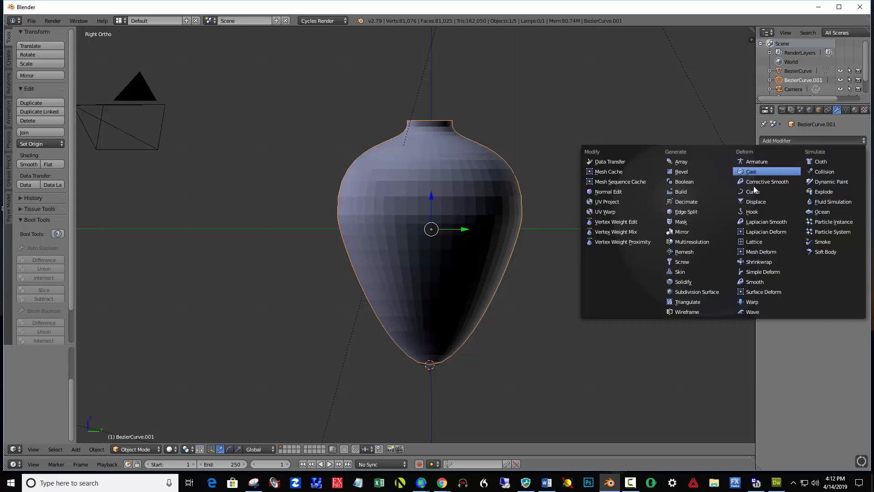
click(699, 281)
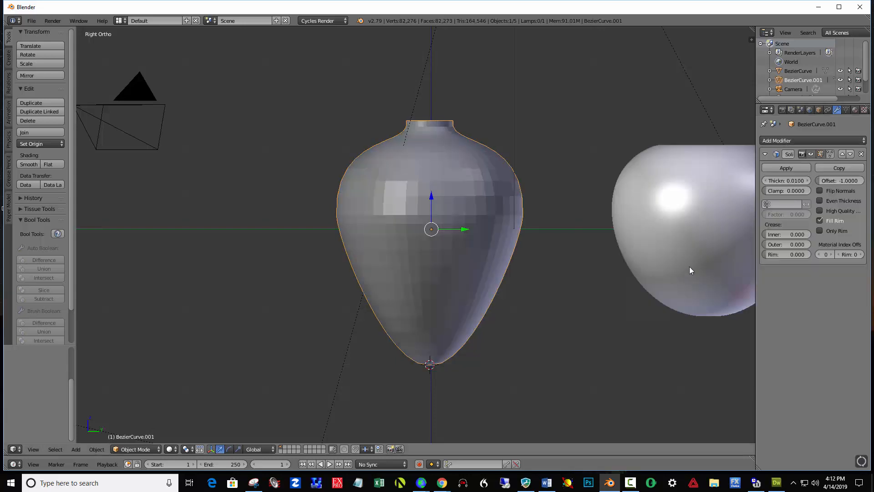
drag(786, 180, 813, 181)
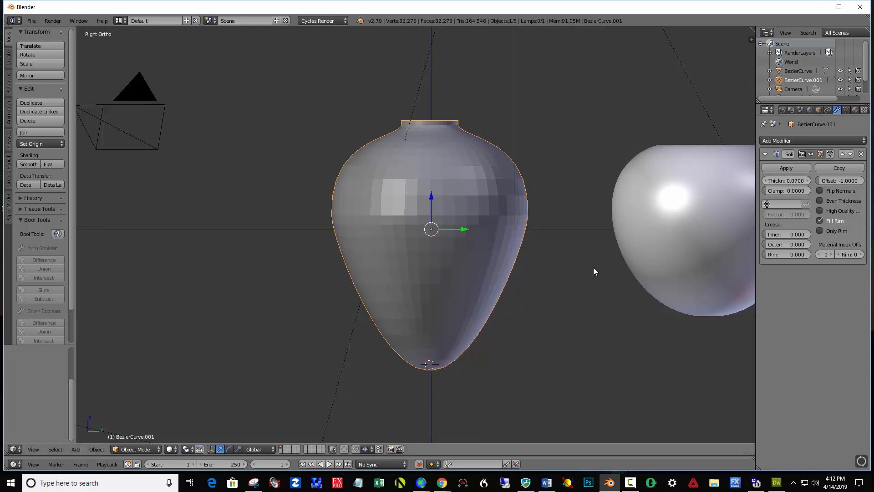
click(793, 168)
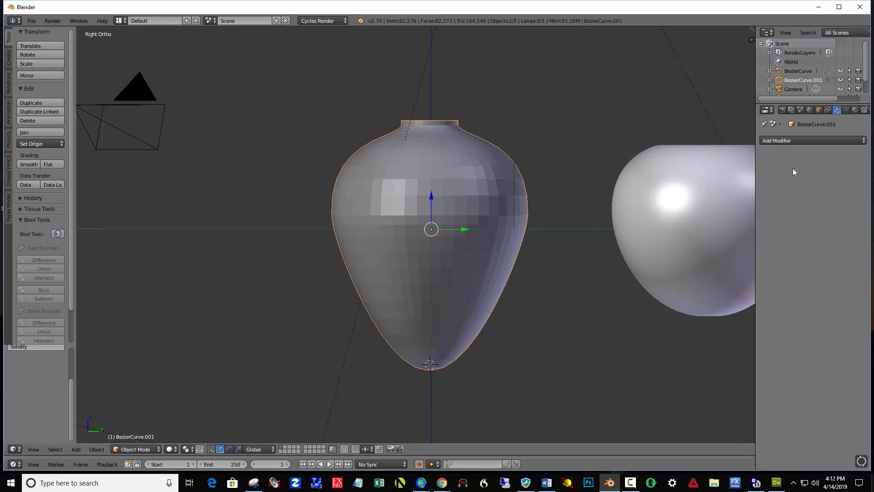
- Add a Subdivision Surface modifier with 3 view subdivisions to the tall vase and apply it
click(822, 137)
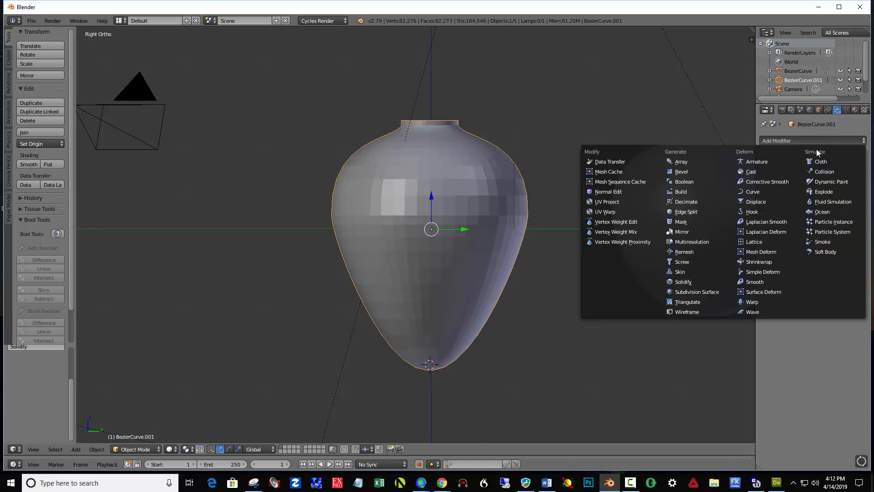
click(718, 290)
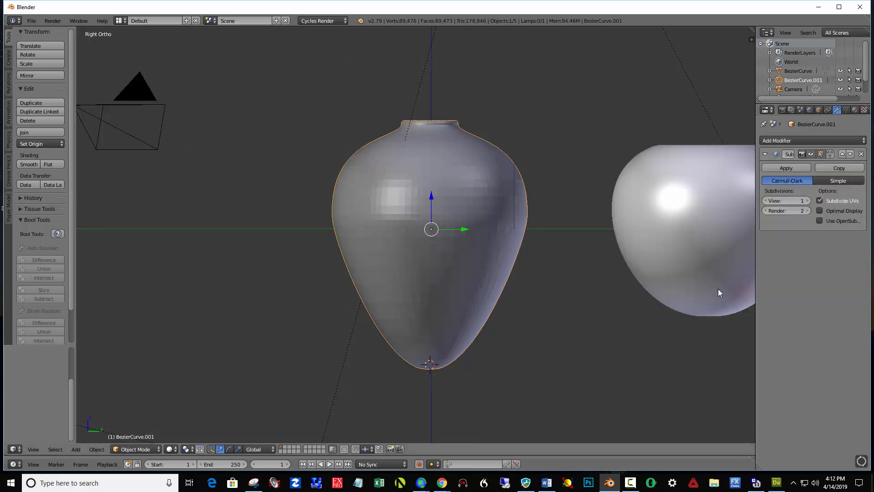
click(808, 201)
click(808, 201)
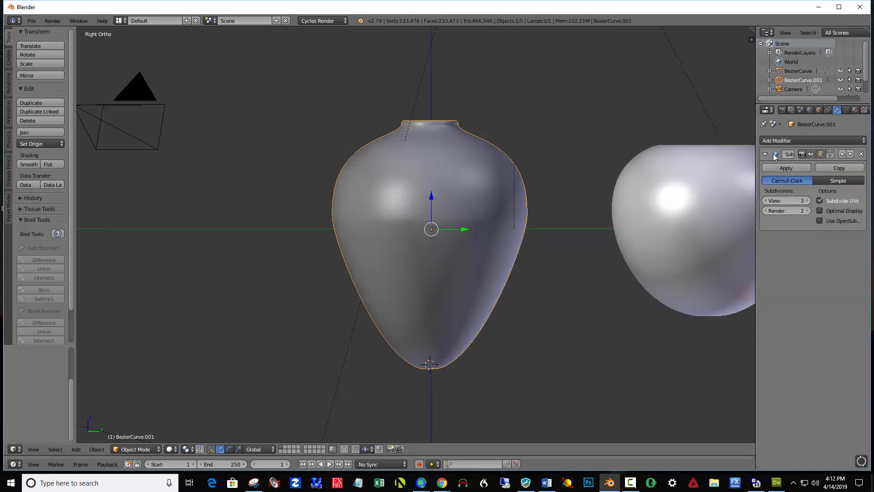
click(797, 169)
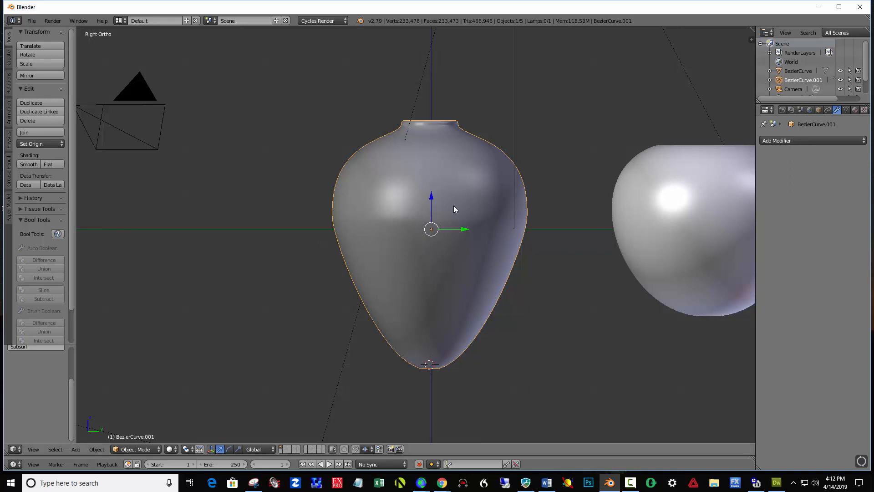
- Shade the tall vase smooth and raise it about 0.61 along the Z axis
click(25, 164)
middle_drag(559, 236, 545, 256)
drag(422, 207, 418, 156)
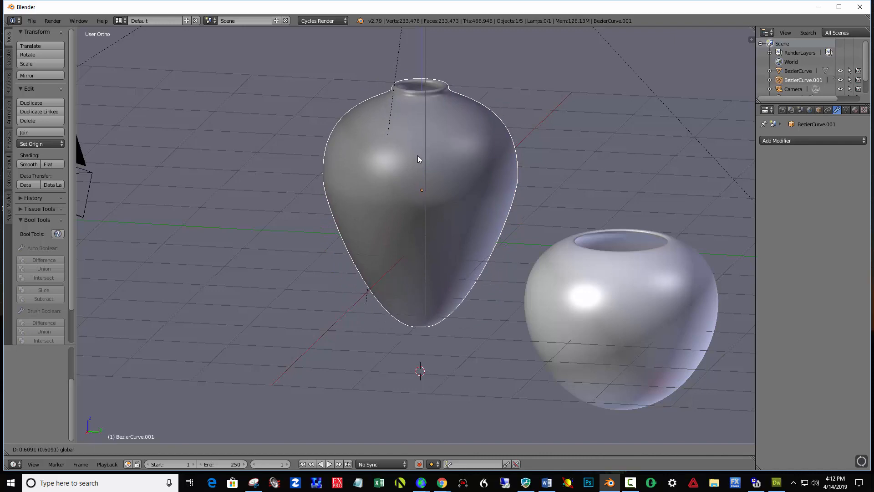
mouse_move(525, 319)
middle_down()
mouse_move(540, 312)
mouse_move(531, 320)
middle_up()
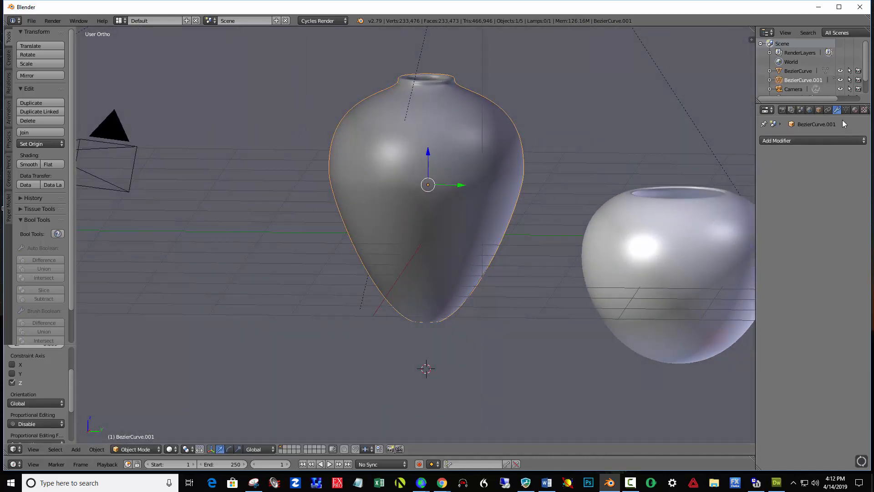
- Create a new material for the tall vase with a Principled BSDF surface and a light orange base color
click(855, 110)
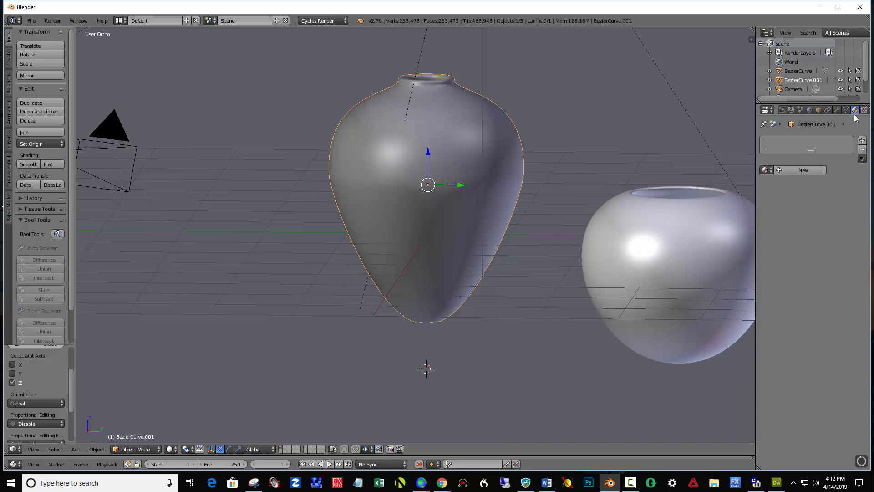
click(809, 169)
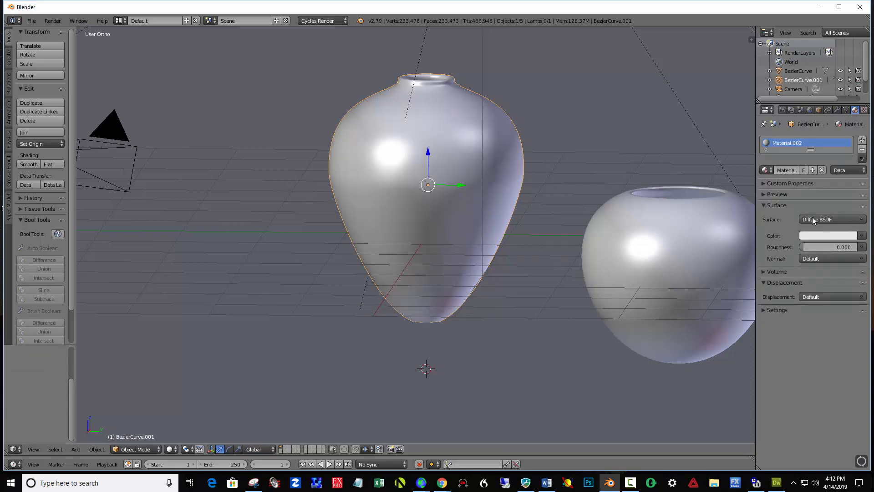
click(813, 220)
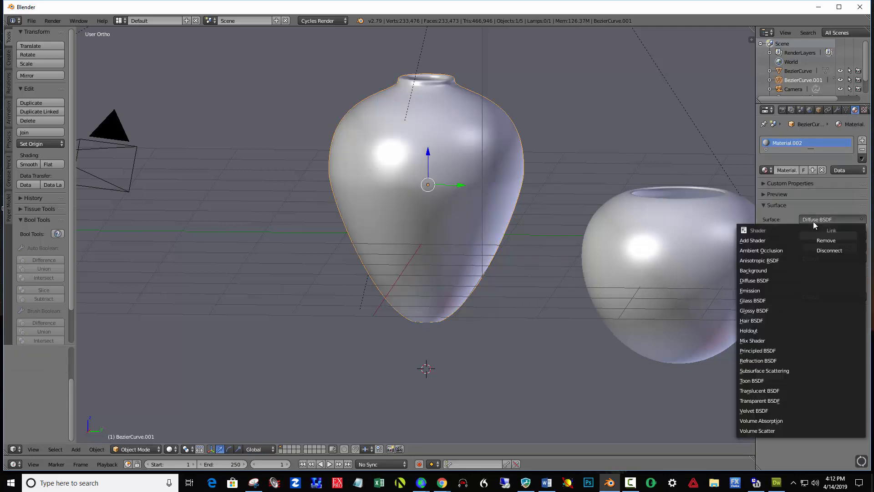
click(767, 352)
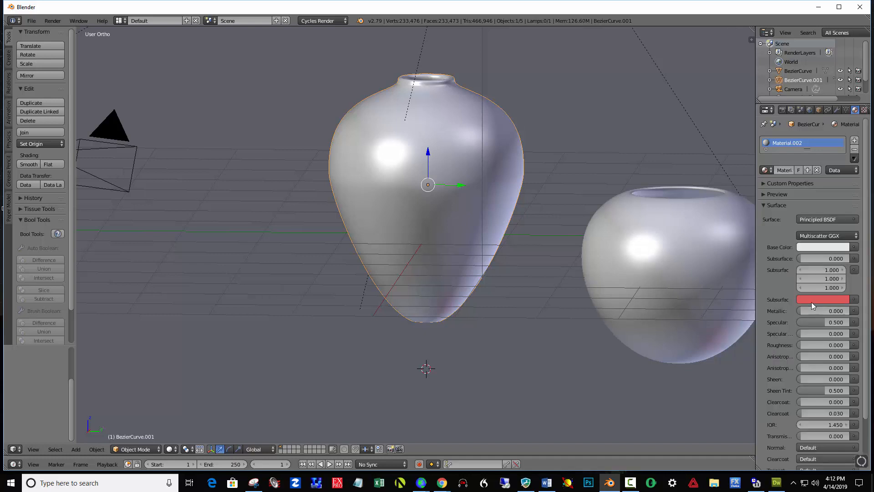
click(822, 248)
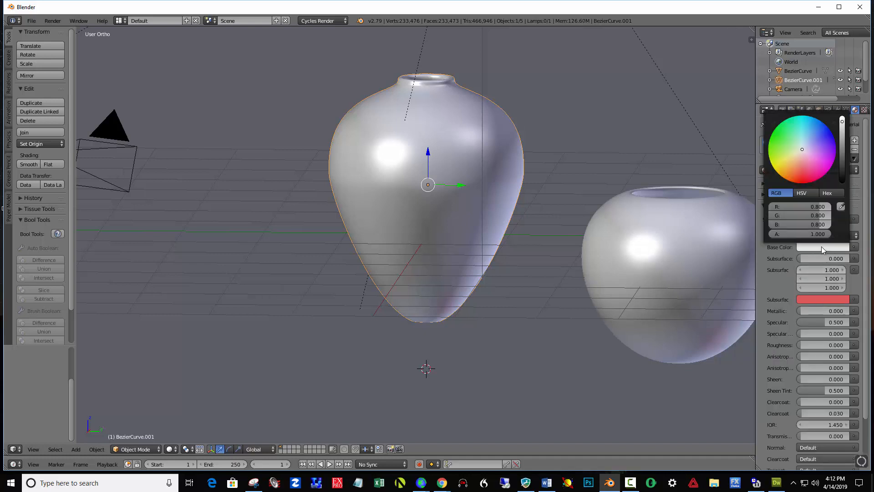
click(795, 155)
click(795, 158)
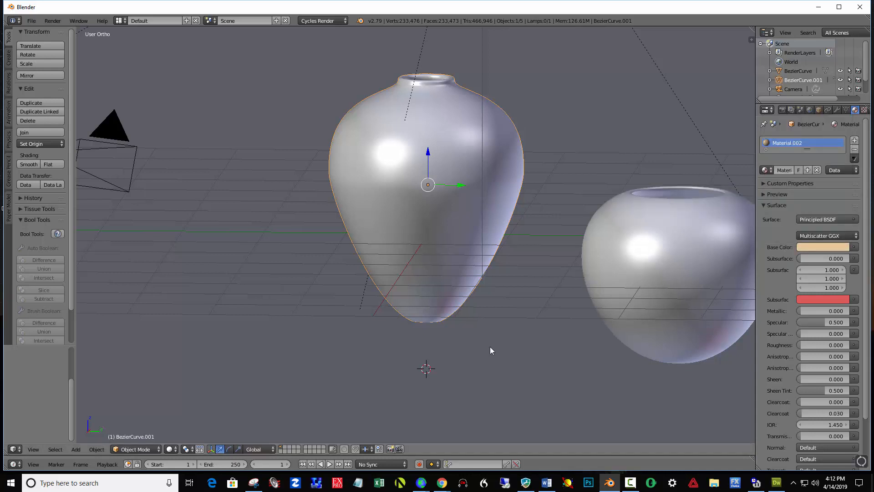
- Preview both vases in Rendered viewport shading, then return to Solid shading
click(171, 448)
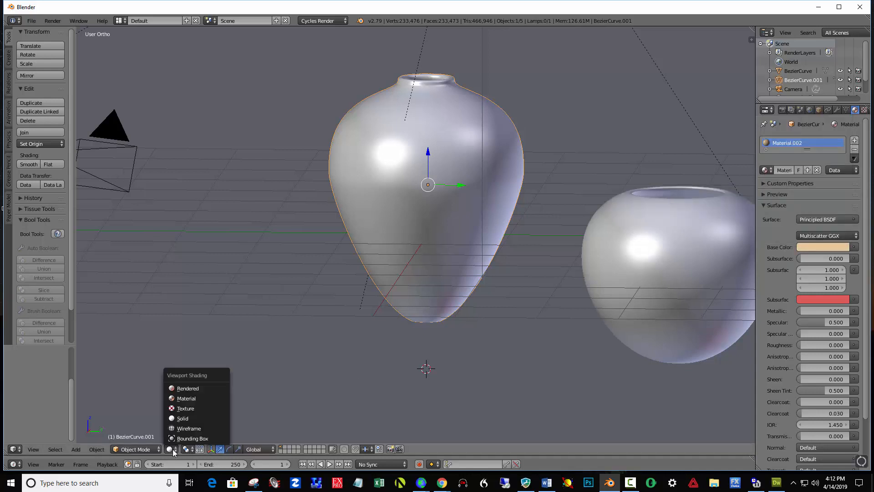
click(188, 388)
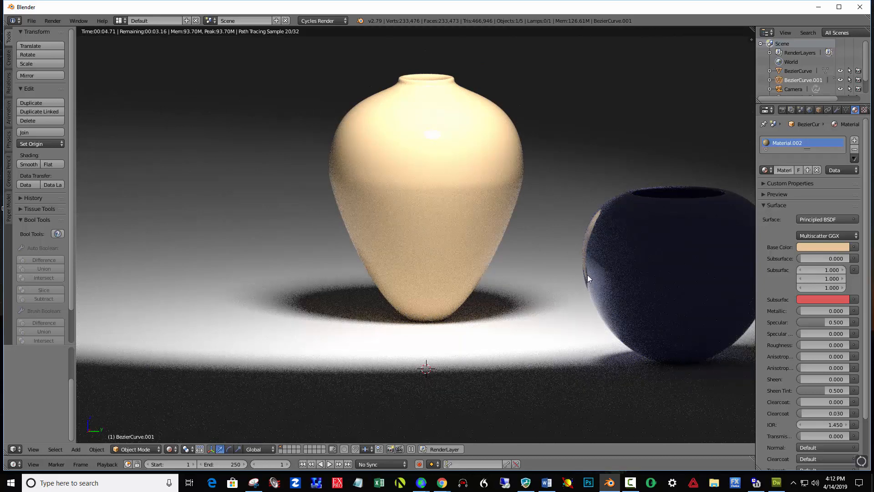
click(157, 449)
click(173, 449)
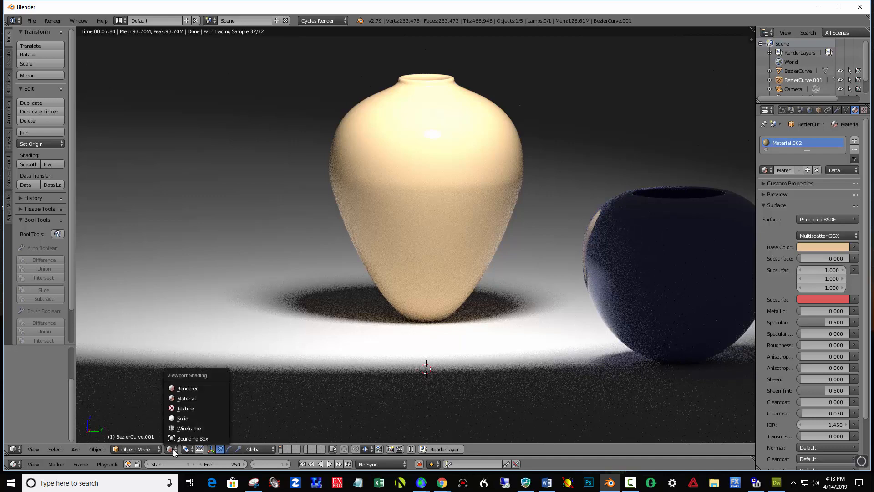
click(186, 418)
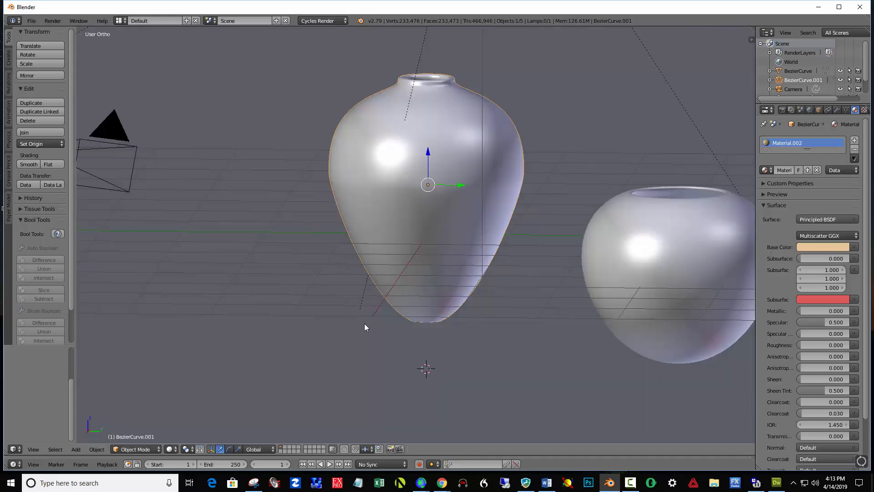
- Rotate the spot lamp about 18° so its cone covers both vases, and raise it slightly along Z
scroll(364, 324, down, 5)
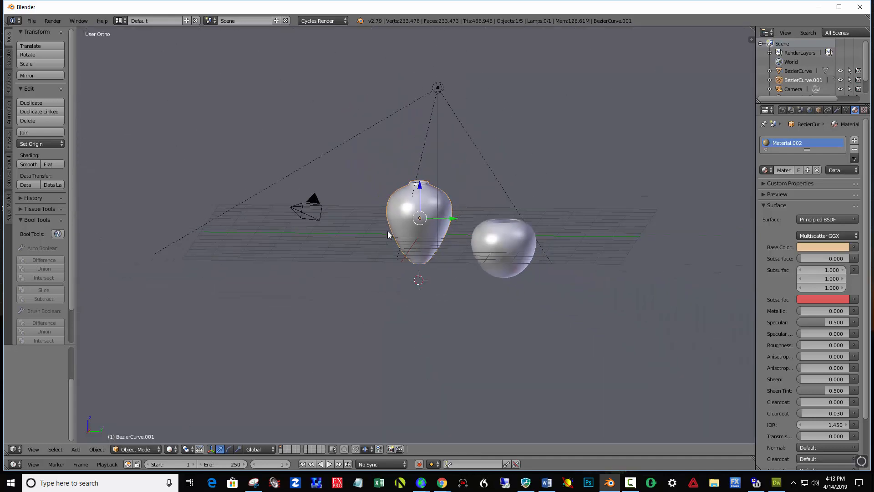
right_click(437, 88)
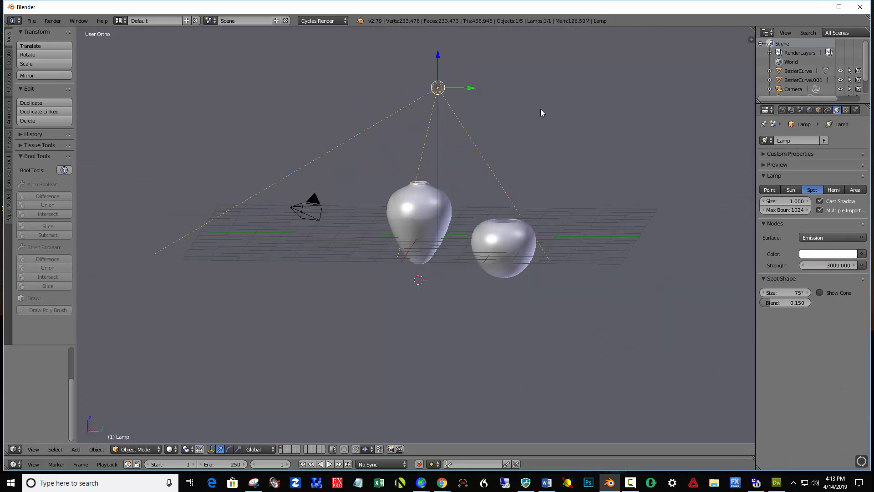
key(r)
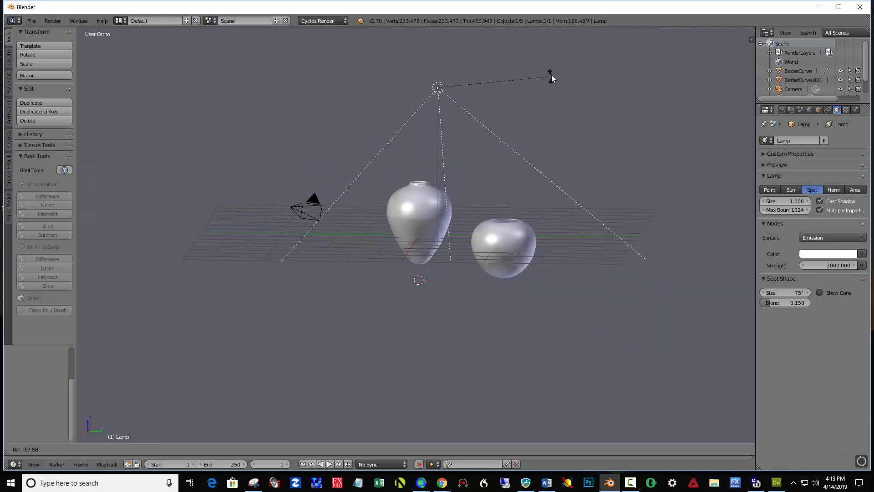
click(551, 75)
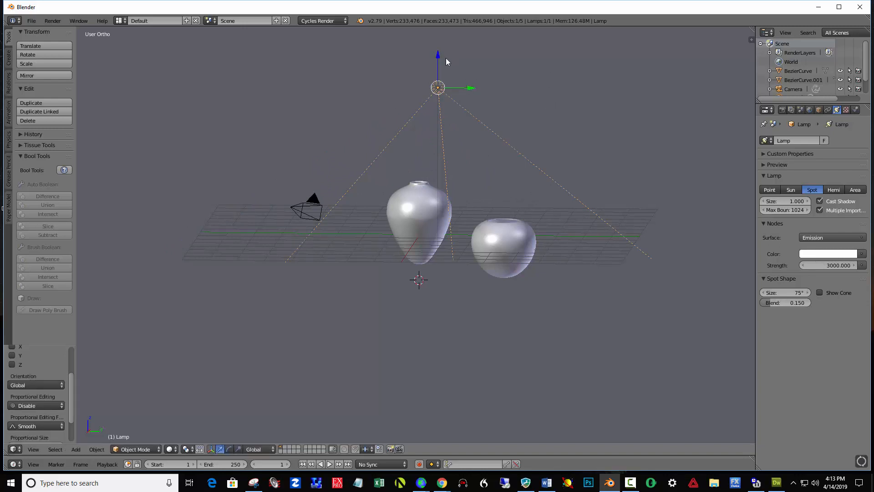
drag(438, 59, 439, 49)
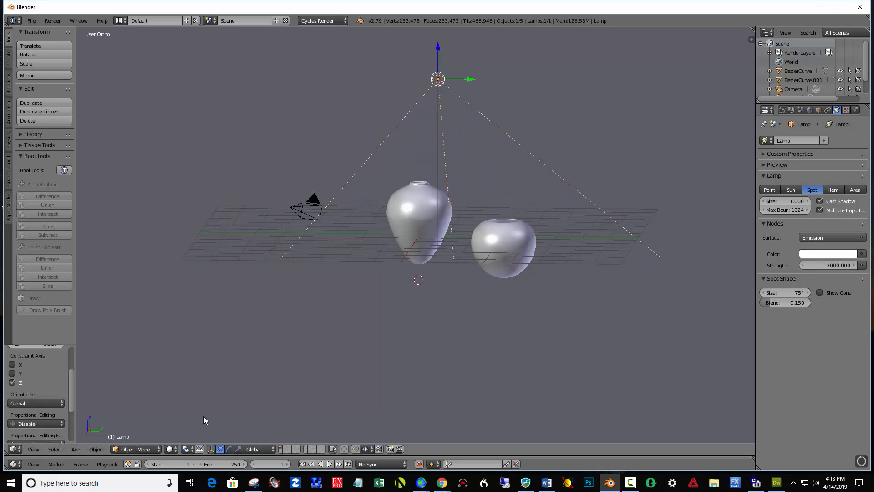
- Preview the scene in Rendered shading through the camera and reframe the camera so both vases fit inside its frame
click(186, 449)
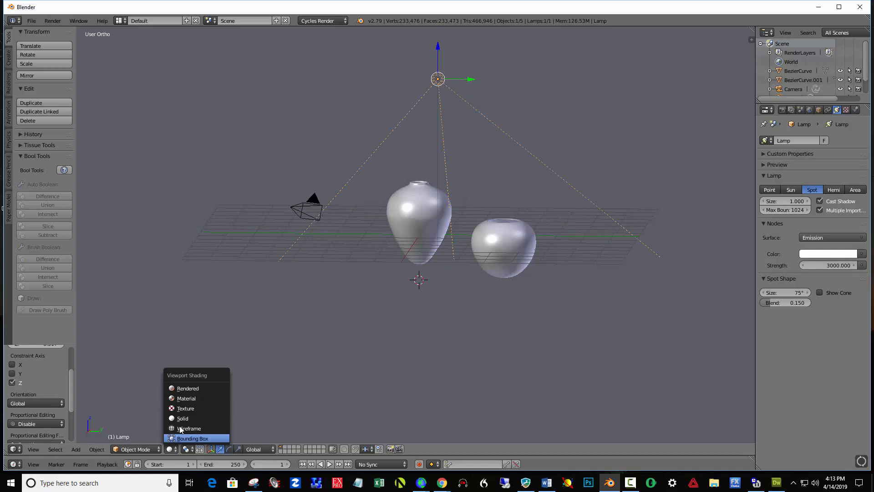
click(193, 388)
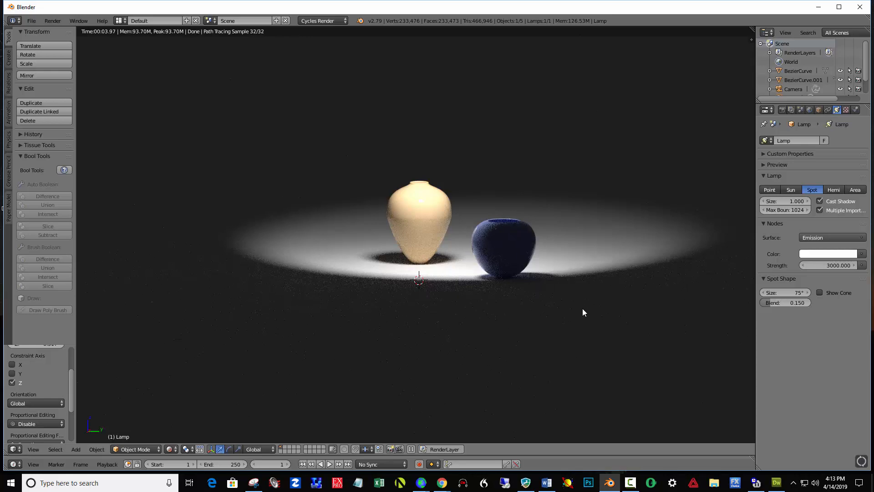
key(KP_0)
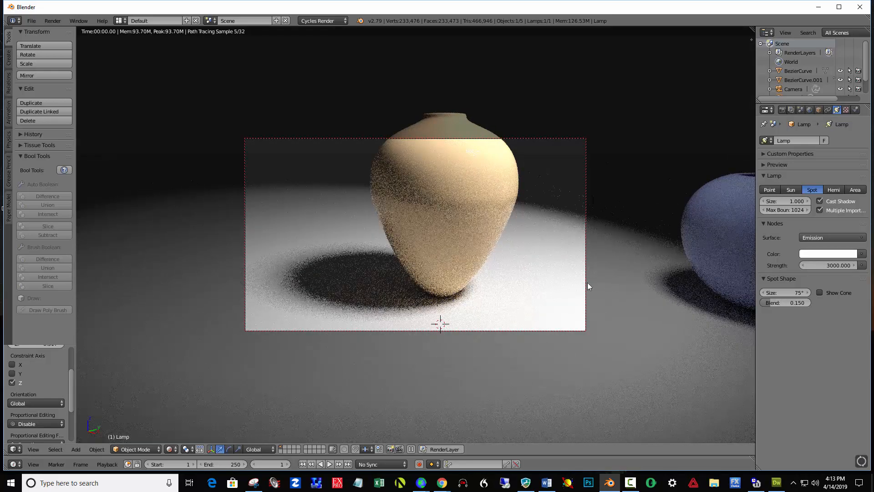
scroll(514, 280, down, 5)
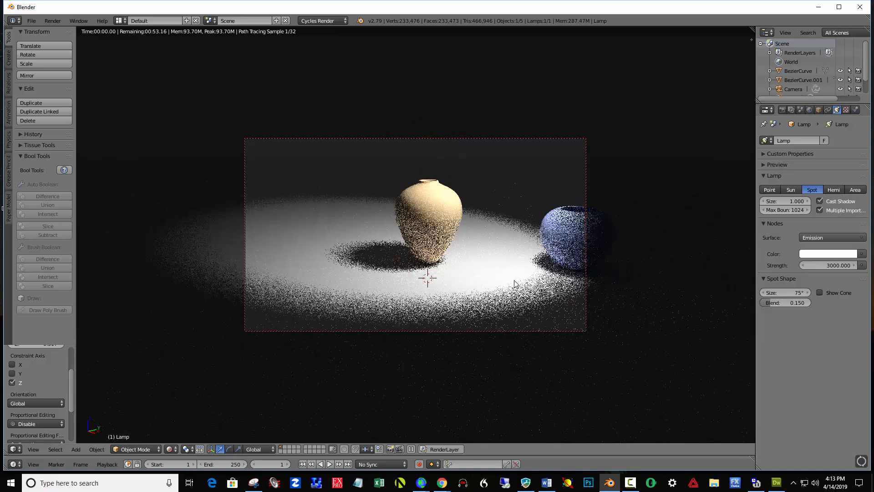
middle_drag(478, 262, 416, 265)
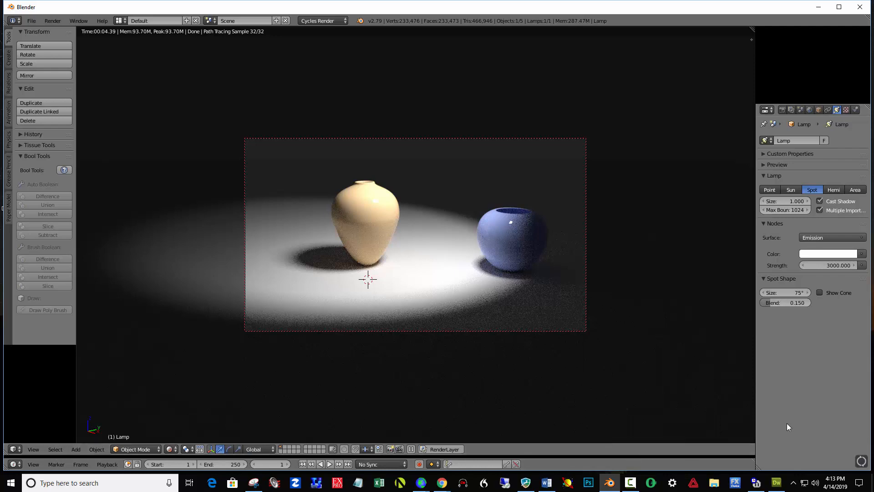
key(KP_0)
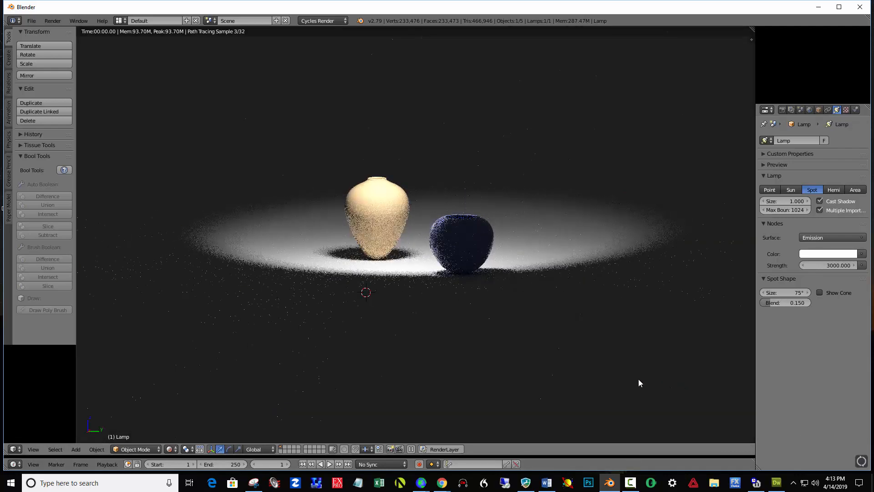
- Switch back to Solid shading and move the blue vase along the Y axis until it sits close beside the tall vase
key(ctrl+alt+space)
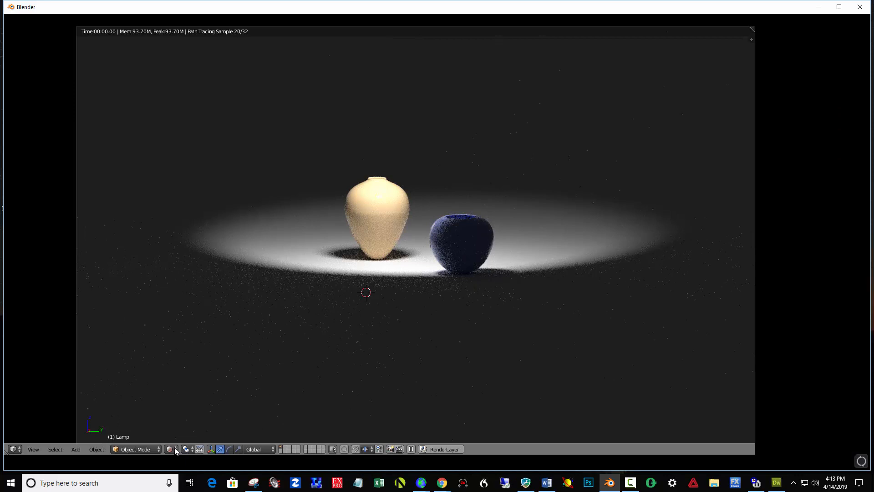
click(175, 450)
click(186, 420)
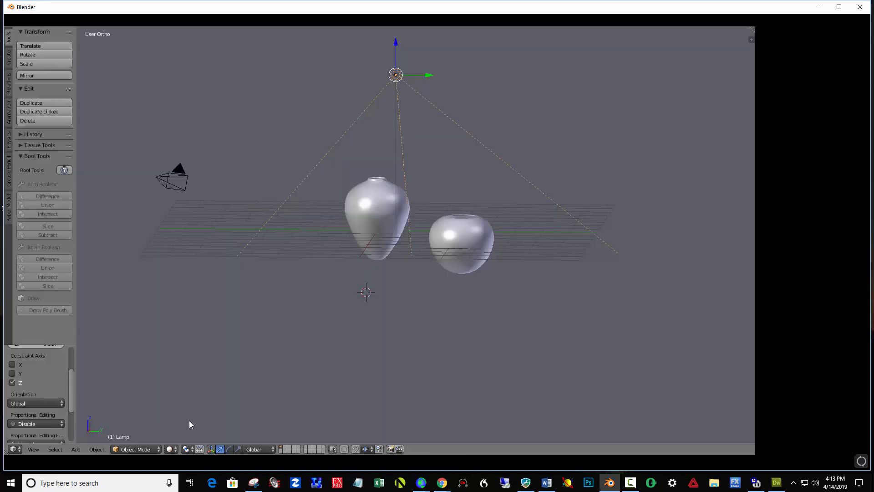
right_click(472, 230)
key(ctrl+alt+space)
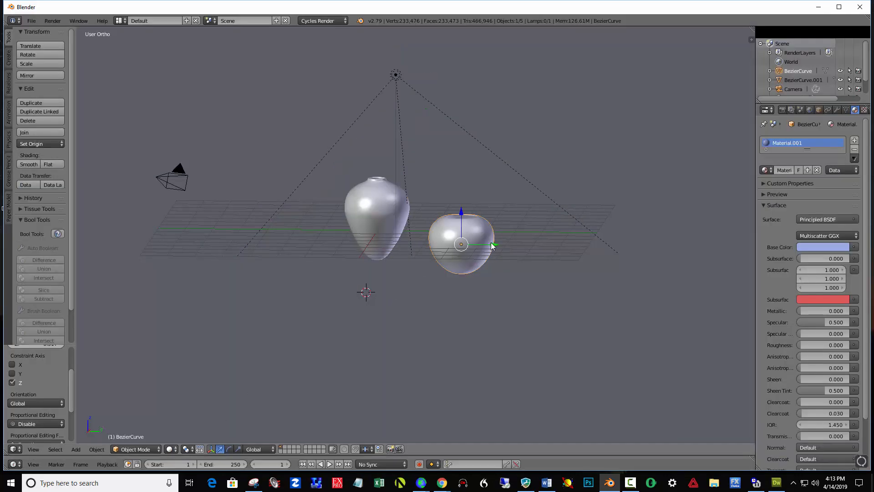
drag(491, 242, 469, 243)
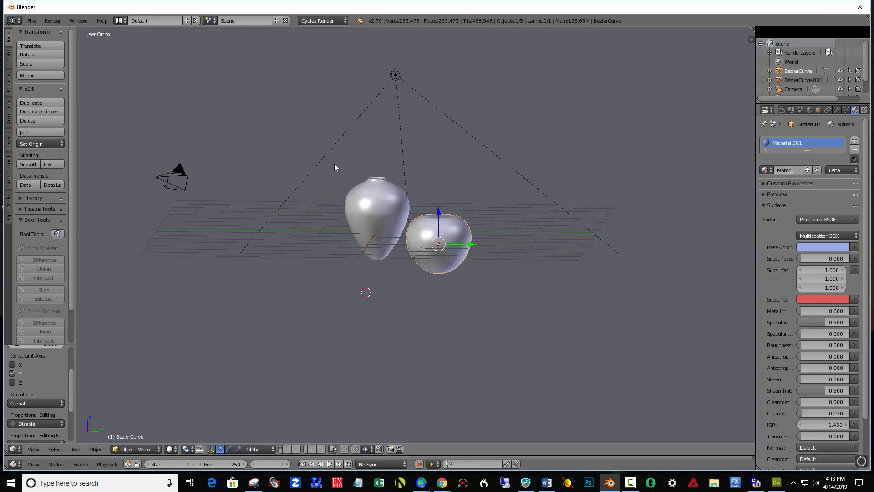